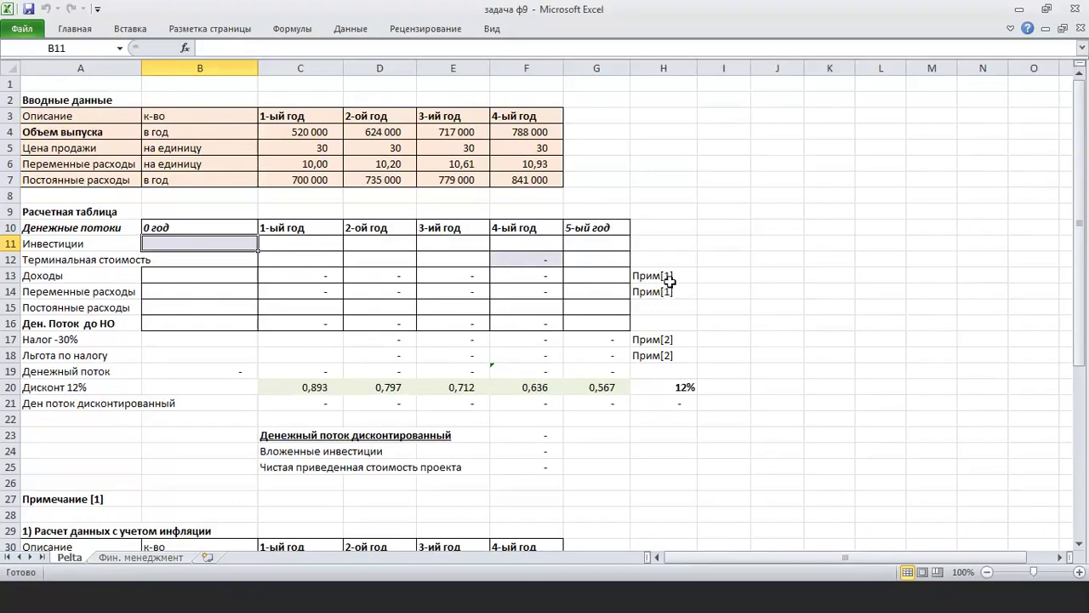
Examine the note references beside the income and variable cost rows, and locate the inflation calculation table under Примечание [1]
{"action": "left_click", "coordinate": [669, 276]}
{"action": "left_click", "coordinate": [672, 291]}
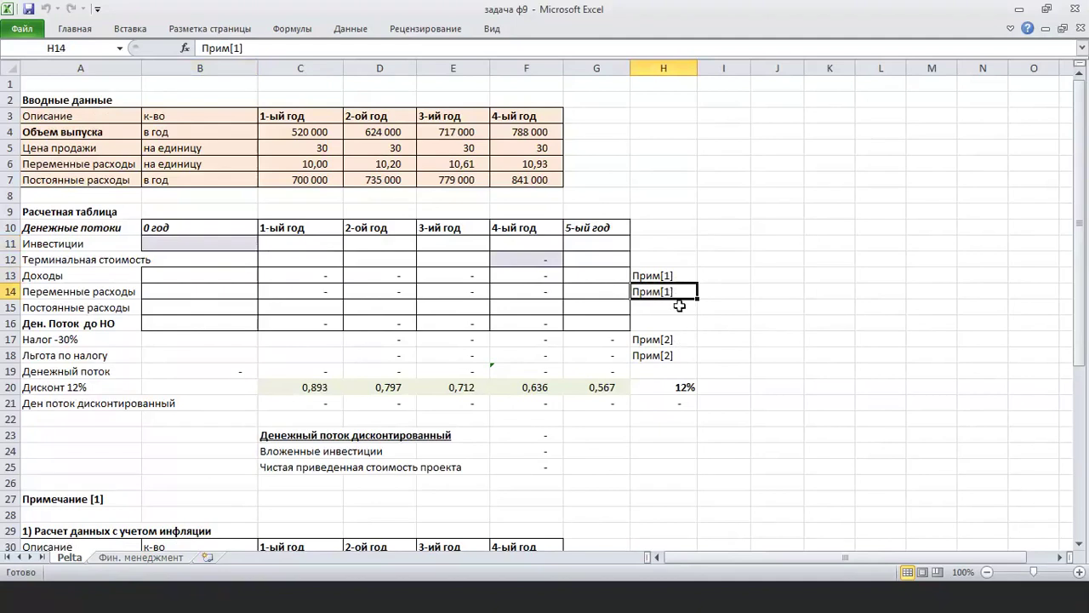
{"action": "left_click", "coordinate": [672, 277]}
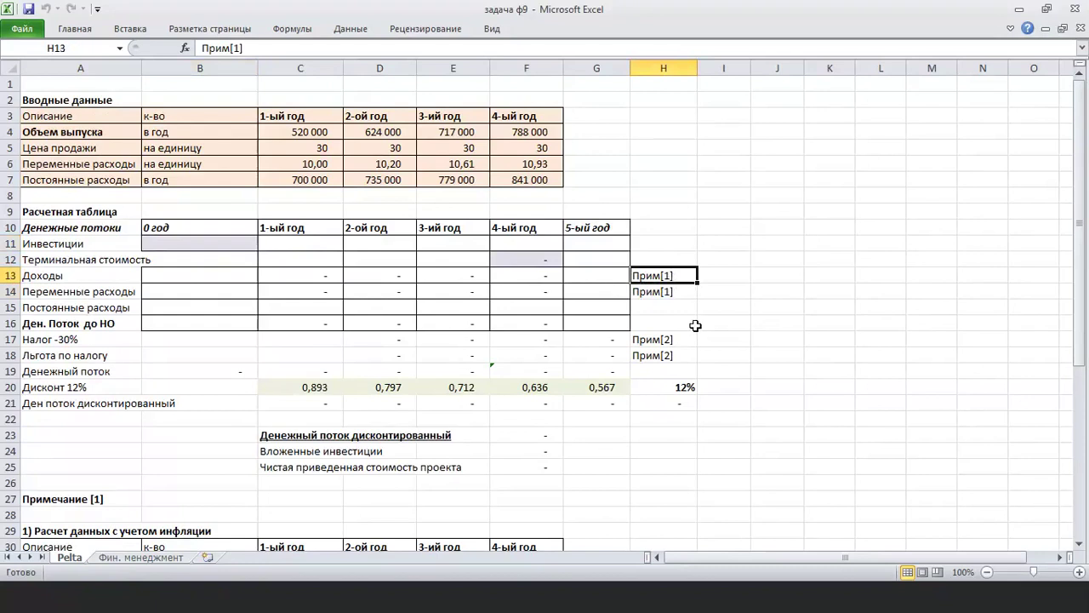
{"action": "left_click", "coordinate": [671, 298]}
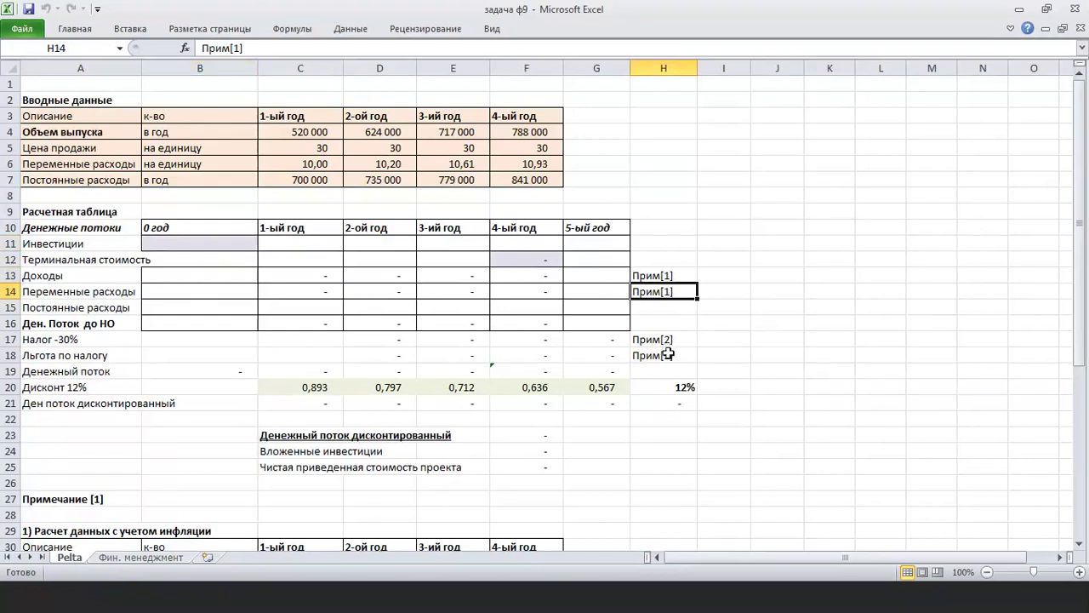
{"action": "left_click", "coordinate": [665, 279]}
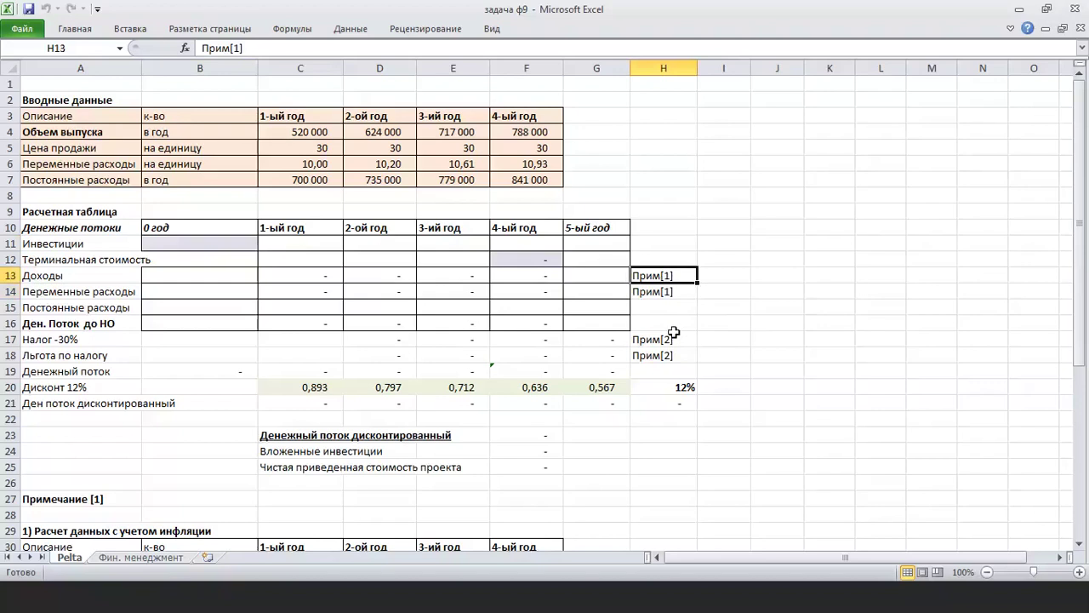
{"action": "scroll", "coordinate": [679, 356], "scroll_direction": "down", "scroll_amount": 1}
{"action": "scroll", "coordinate": [678, 359], "scroll_direction": "down", "scroll_amount": 1}
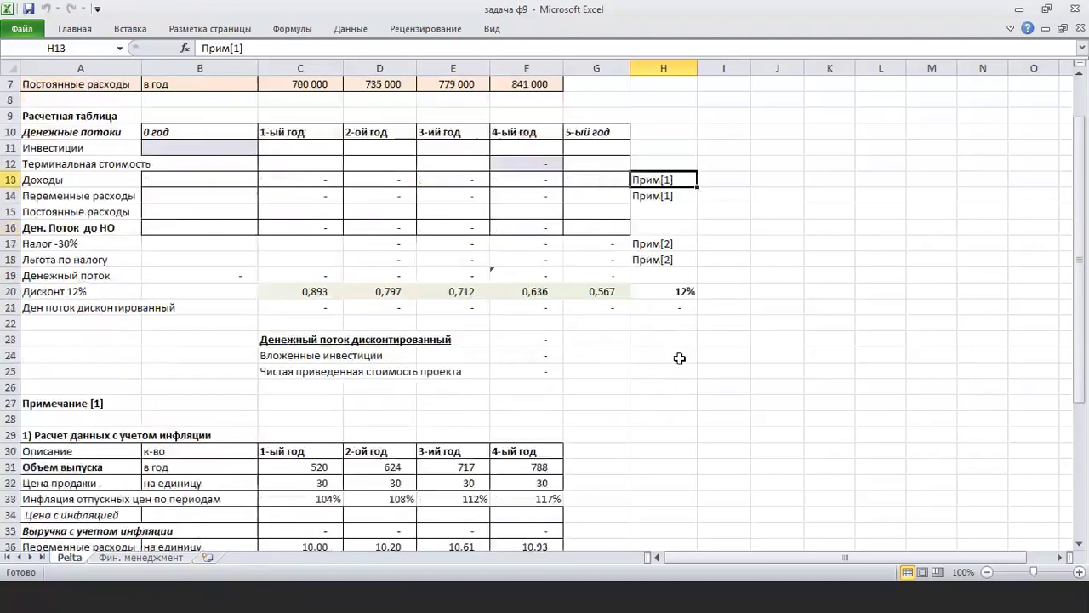
{"action": "scroll", "coordinate": [679, 358], "scroll_direction": "down", "scroll_amount": 1}
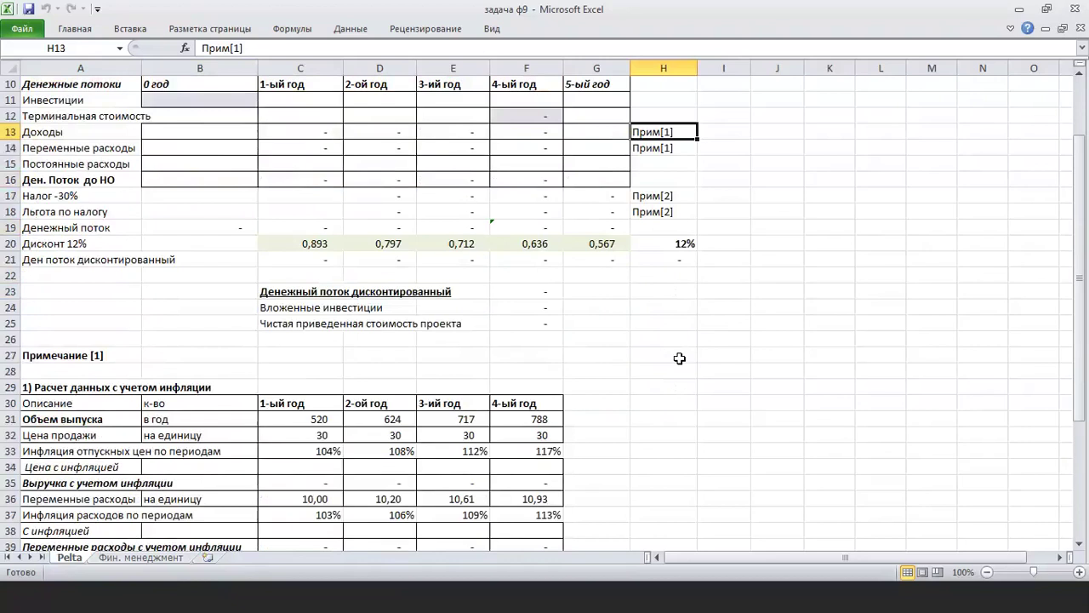
{"action": "left_click", "coordinate": [677, 404]}
{"action": "scroll", "coordinate": [581, 424], "scroll_direction": "down", "scroll_amount": 2}
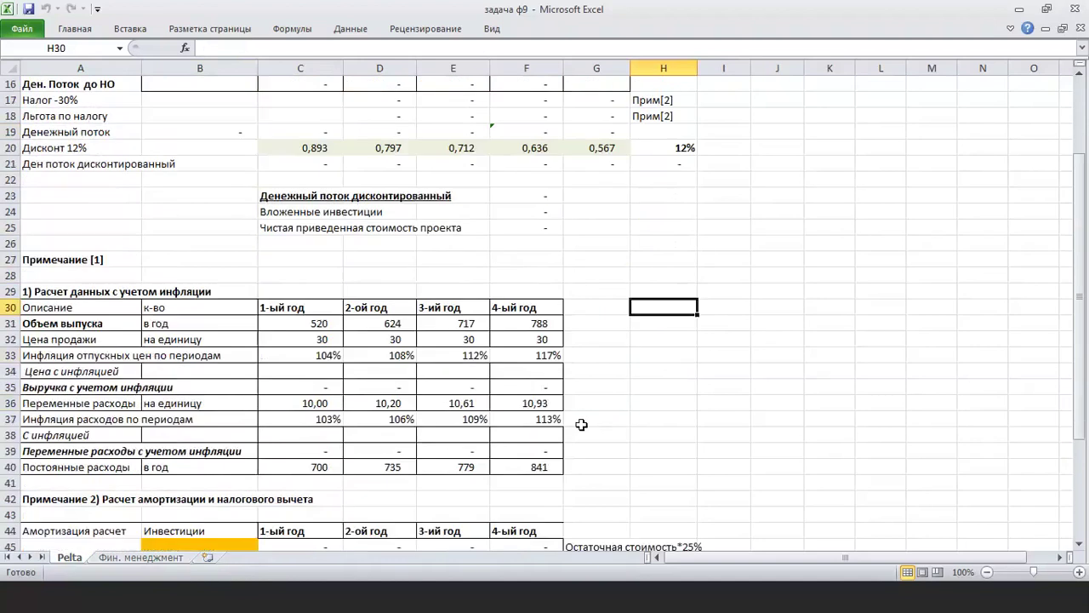
Inspect the first-year output volume and the selling-price inflation formulas for years 1 to 4 in row 33
{"action": "left_click", "coordinate": [336, 326]}
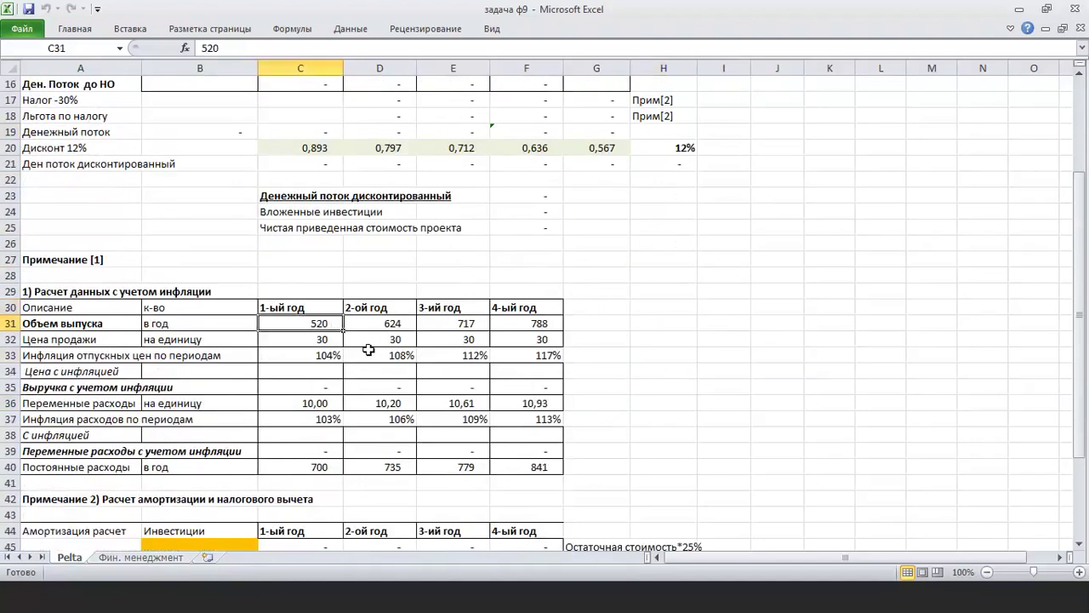
{"action": "left_click", "coordinate": [331, 371]}
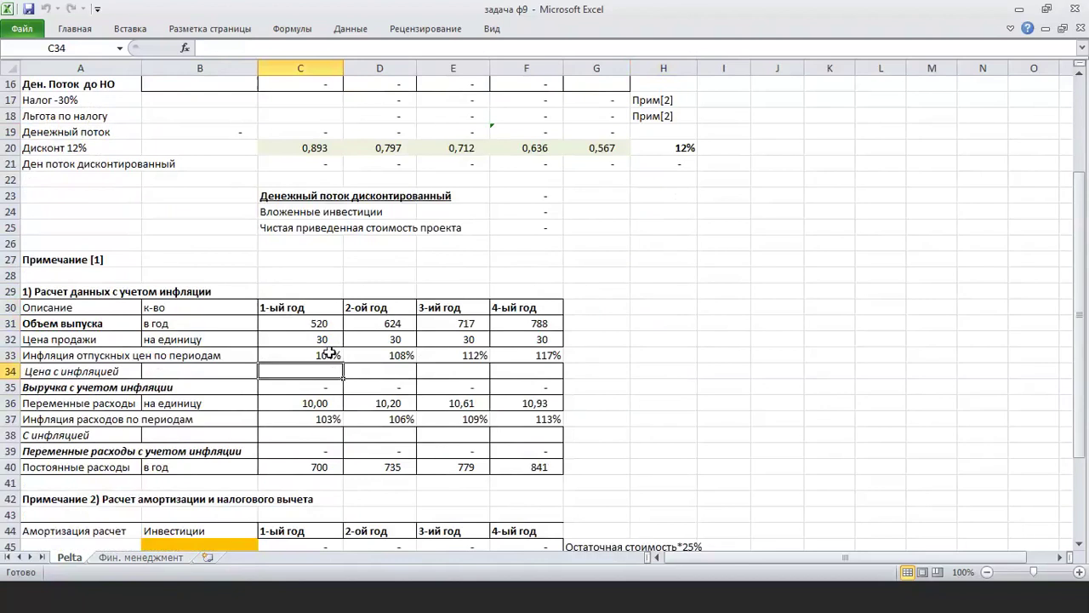
{"action": "left_click", "coordinate": [329, 354]}
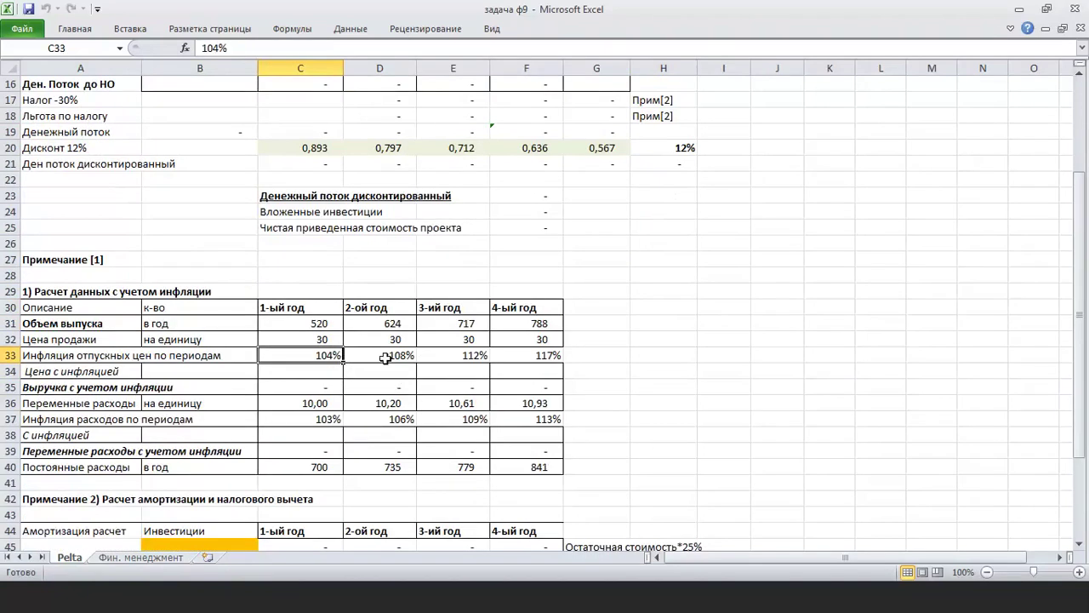
{"action": "left_click", "coordinate": [385, 358]}
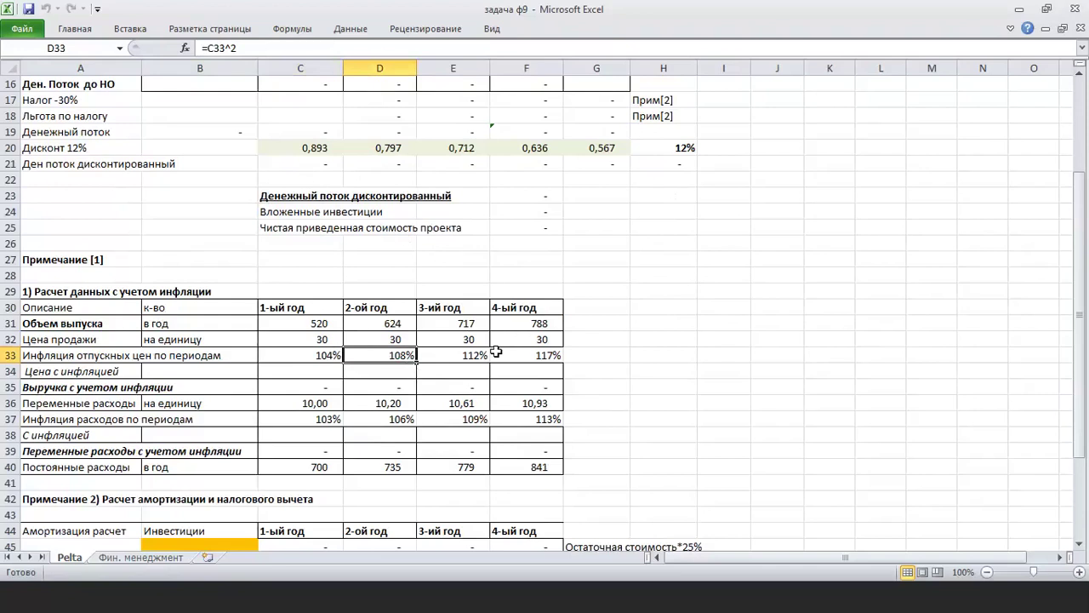
{"action": "left_click", "coordinate": [473, 356]}
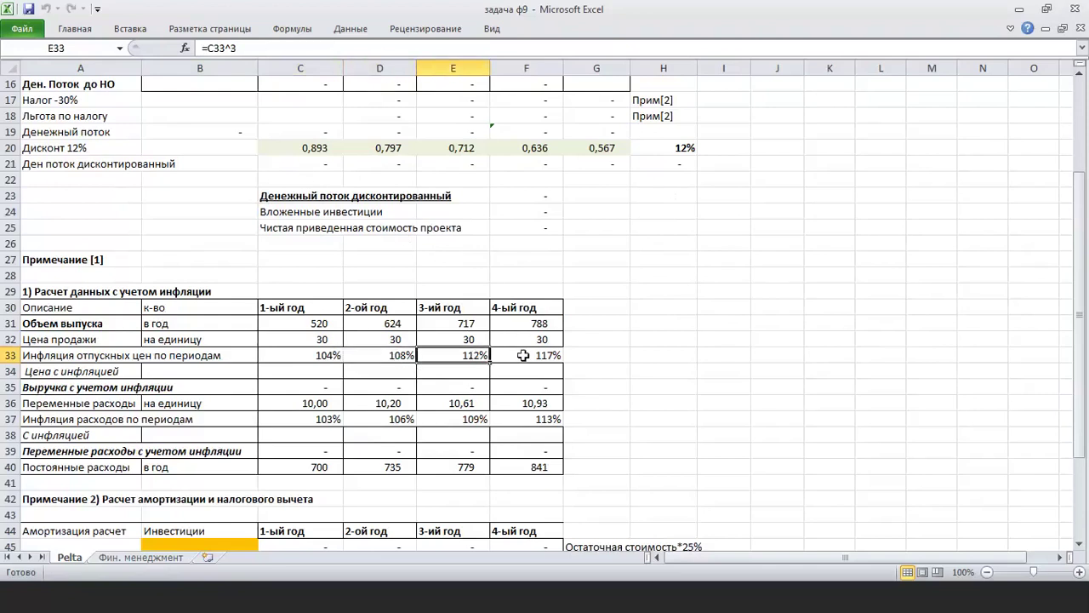
{"action": "left_click", "coordinate": [525, 356]}
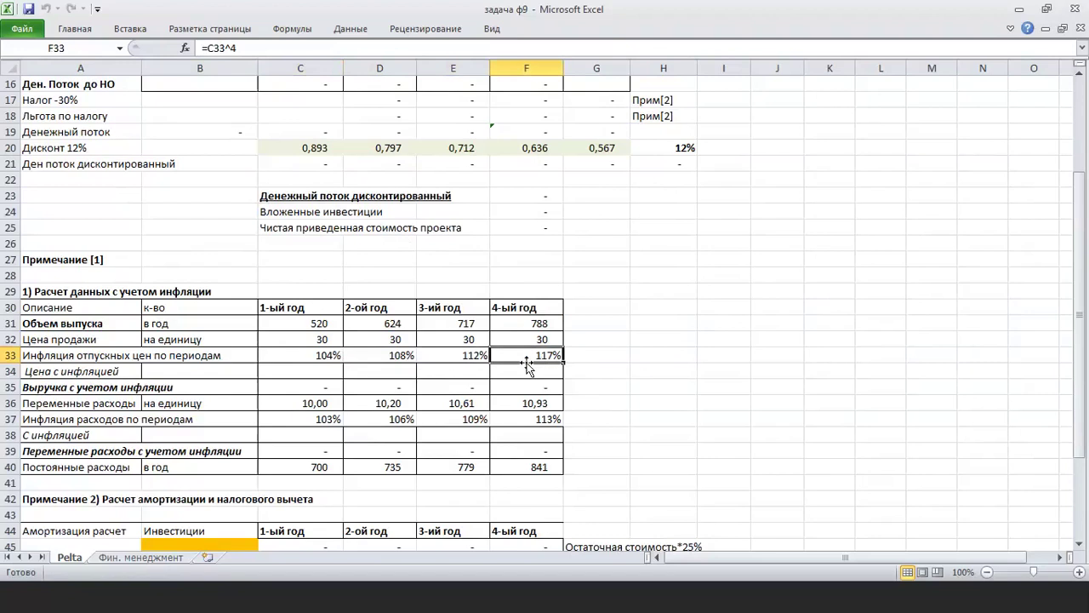
Calculate the inflated price in C34 with =C32*C33 and fill the formula across to F34
{"action": "left_click", "coordinate": [332, 373]}
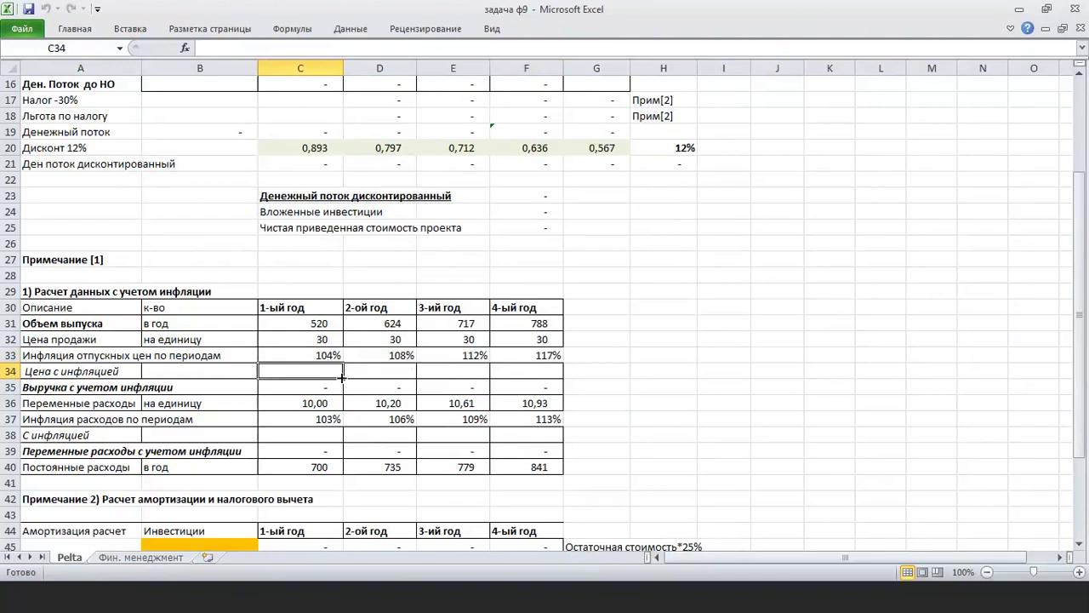
{"action": "type", "text": "="}
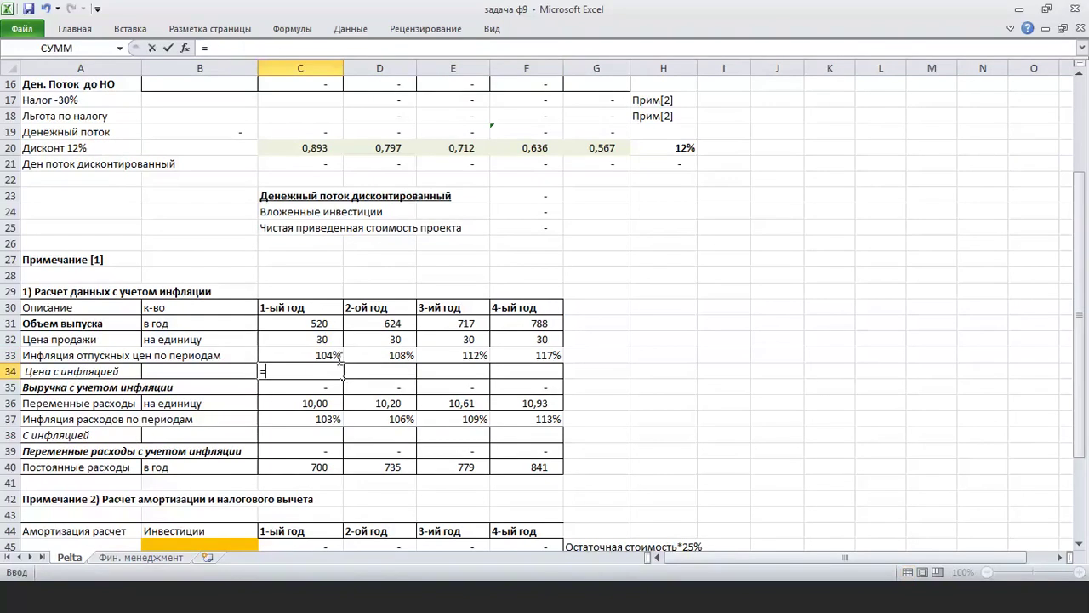
{"action": "left_click", "coordinate": [329, 340]}
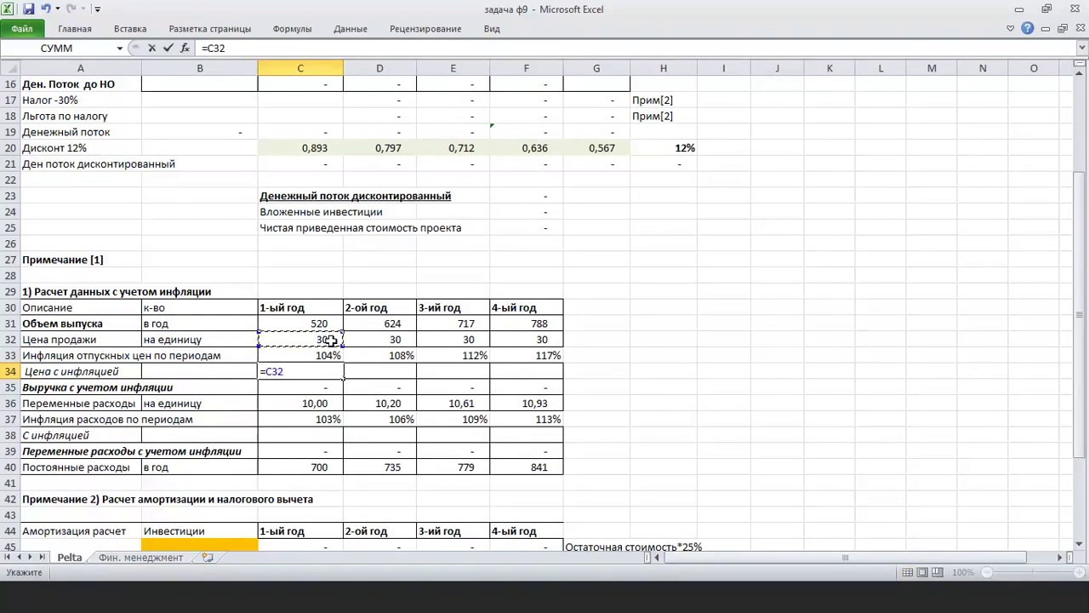
{"action": "type", "text": "*"}
{"action": "left_click", "coordinate": [330, 352]}
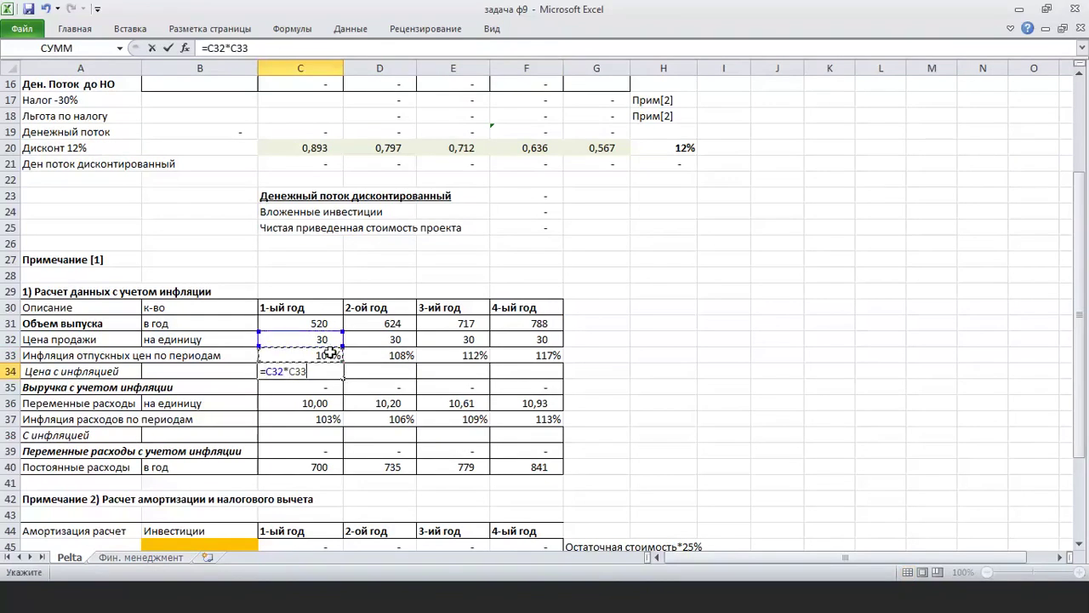
{"action": "key", "text": "Return"}
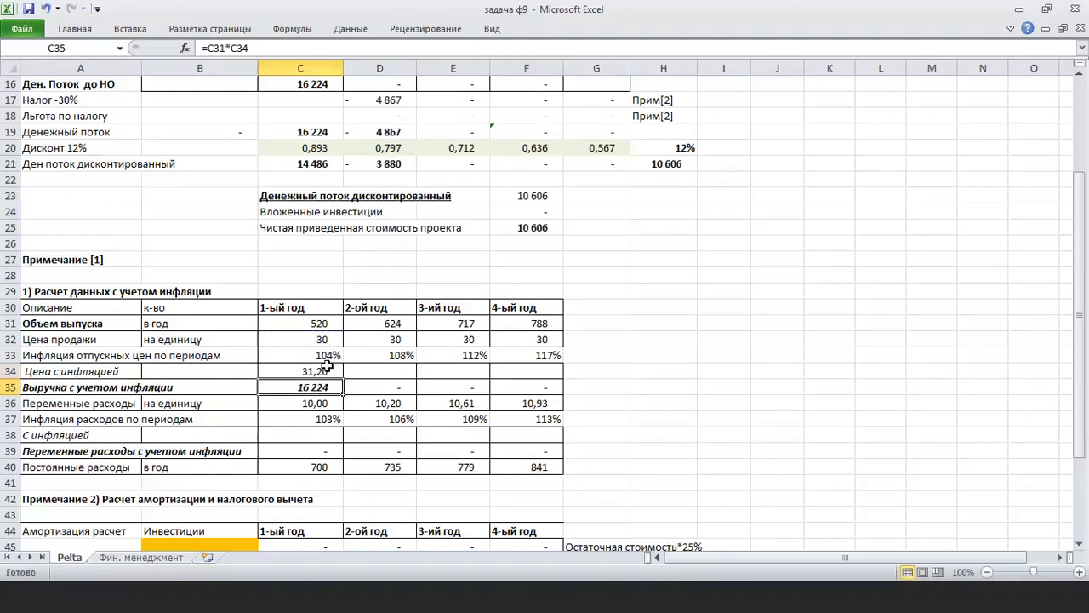
{"action": "left_click", "coordinate": [330, 371]}
{"action": "left_click_drag", "start_coordinate": [344, 378], "coordinate": [545, 379]}
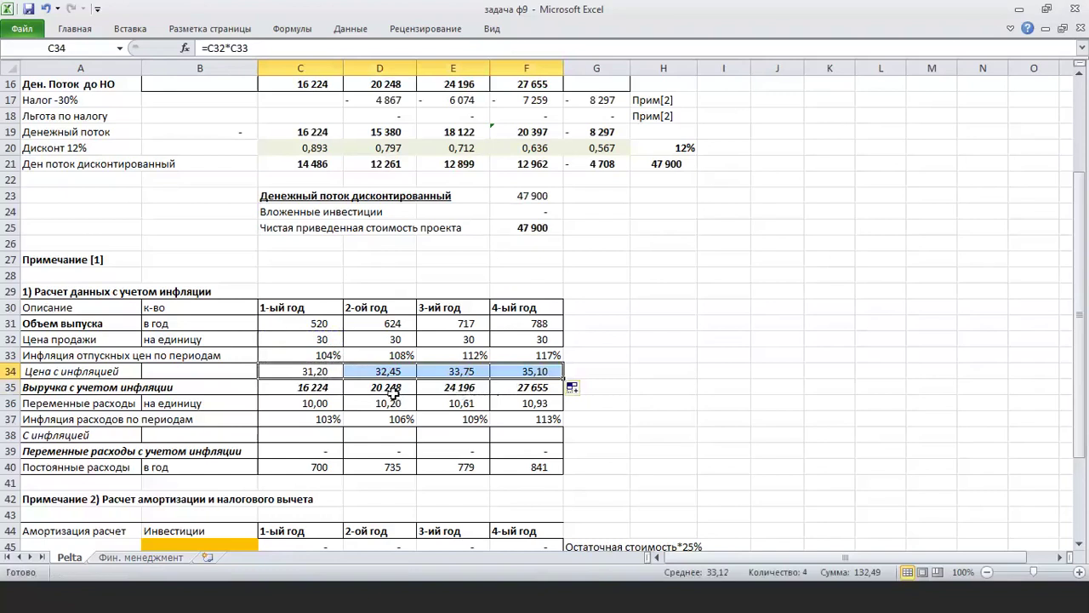
Check the income row in the calculation table and the cost inflation rates by period in row 37
{"action": "scroll", "coordinate": [365, 377], "scroll_direction": "up", "scroll_amount": 1}
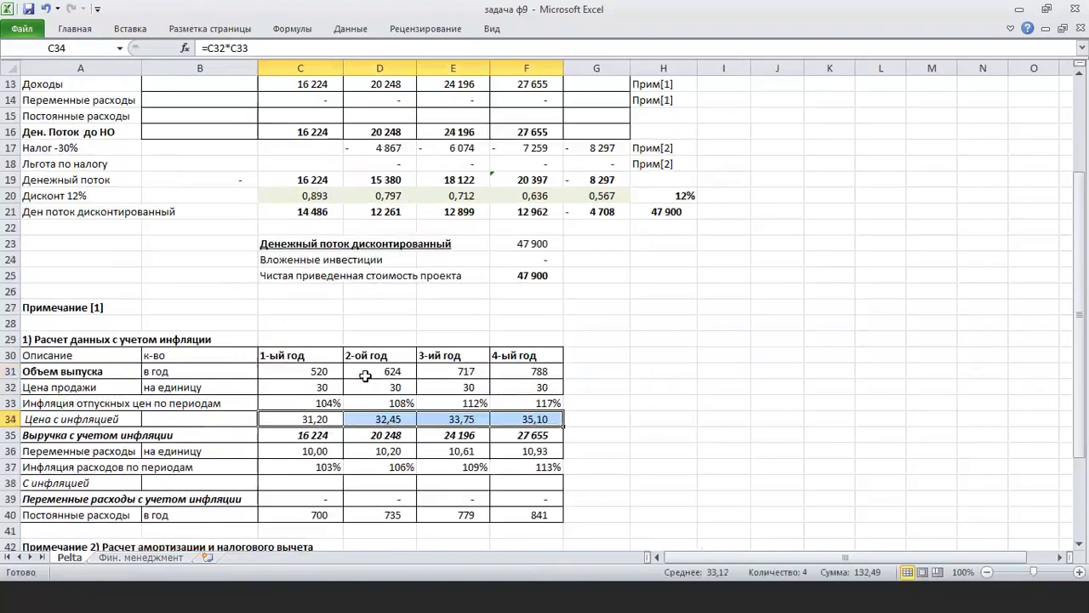
{"action": "scroll", "coordinate": [365, 375], "scroll_direction": "up", "scroll_amount": 1}
{"action": "scroll", "coordinate": [365, 375], "scroll_direction": "up", "scroll_amount": 1}
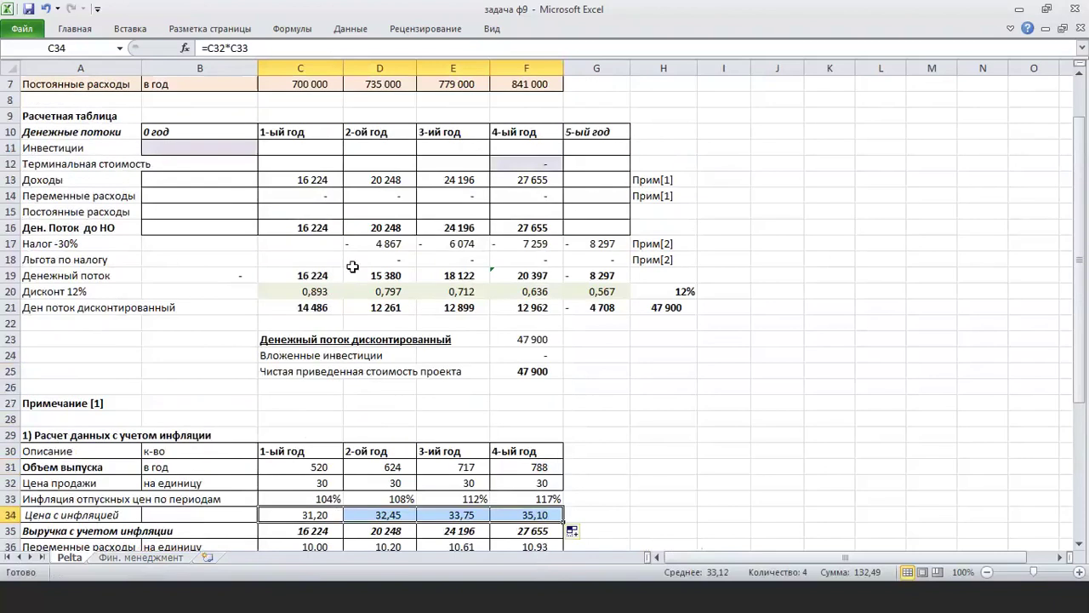
{"action": "scroll", "coordinate": [403, 343], "scroll_direction": "down", "scroll_amount": 2}
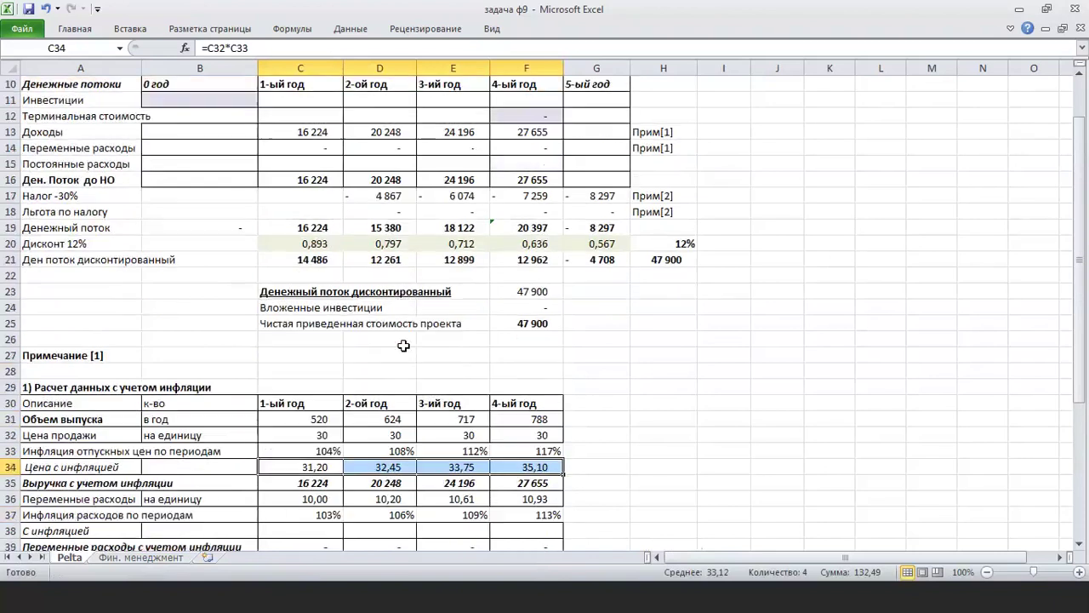
{"action": "scroll", "coordinate": [423, 369], "scroll_direction": "down", "scroll_amount": 1}
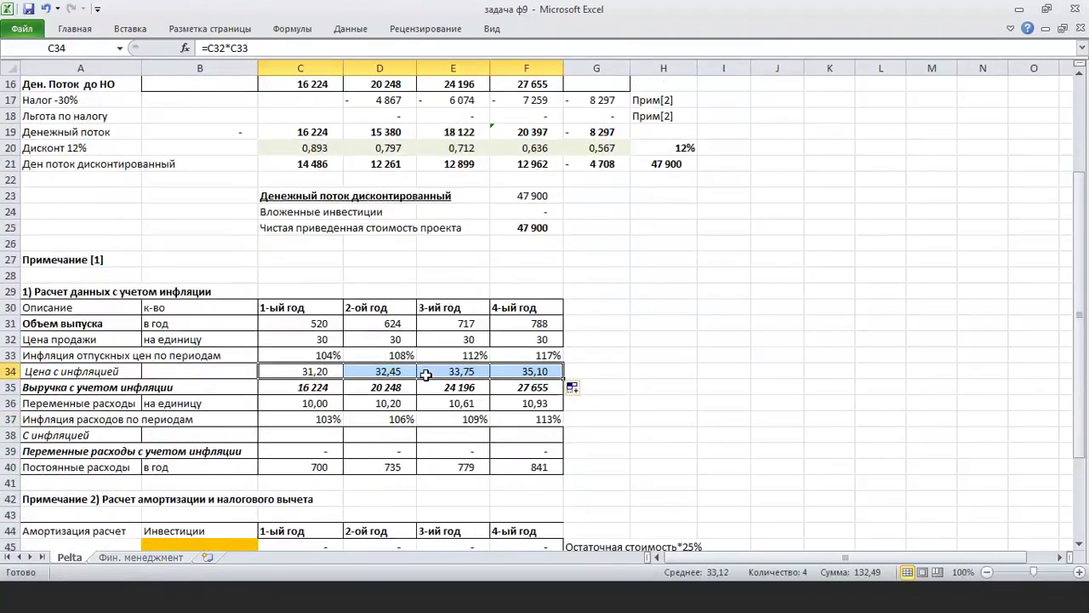
{"action": "scroll", "coordinate": [426, 375], "scroll_direction": "down", "scroll_amount": 1}
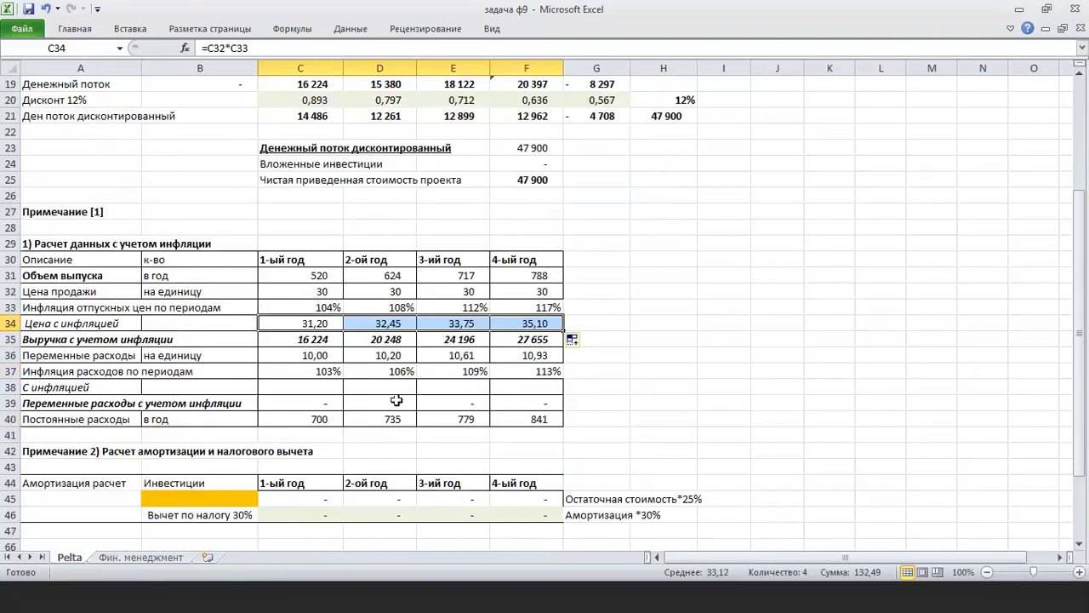
{"action": "left_click", "coordinate": [330, 372]}
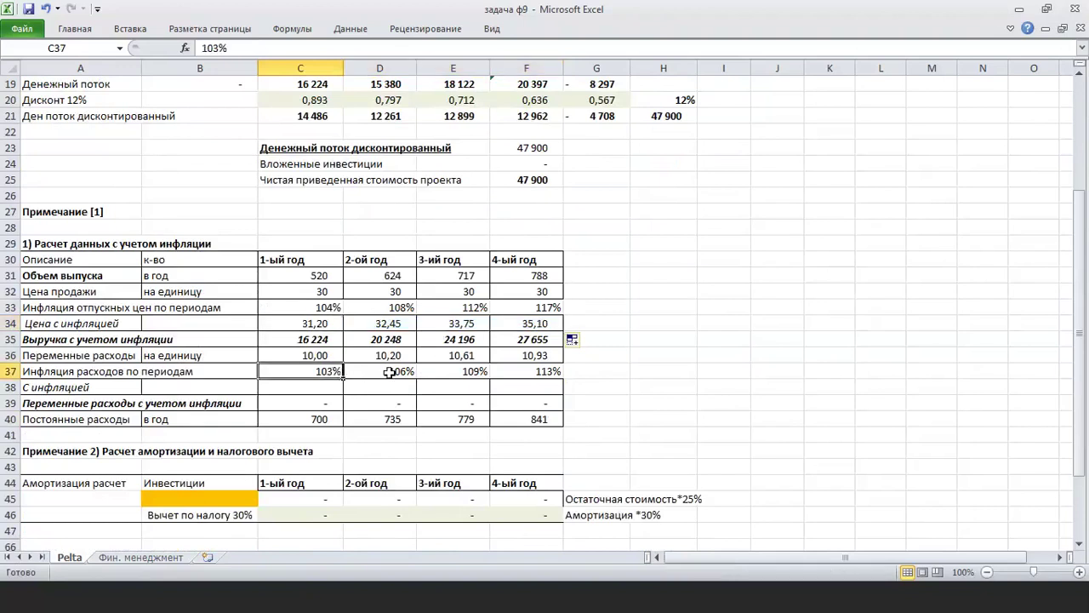
{"action": "left_click", "coordinate": [389, 372]}
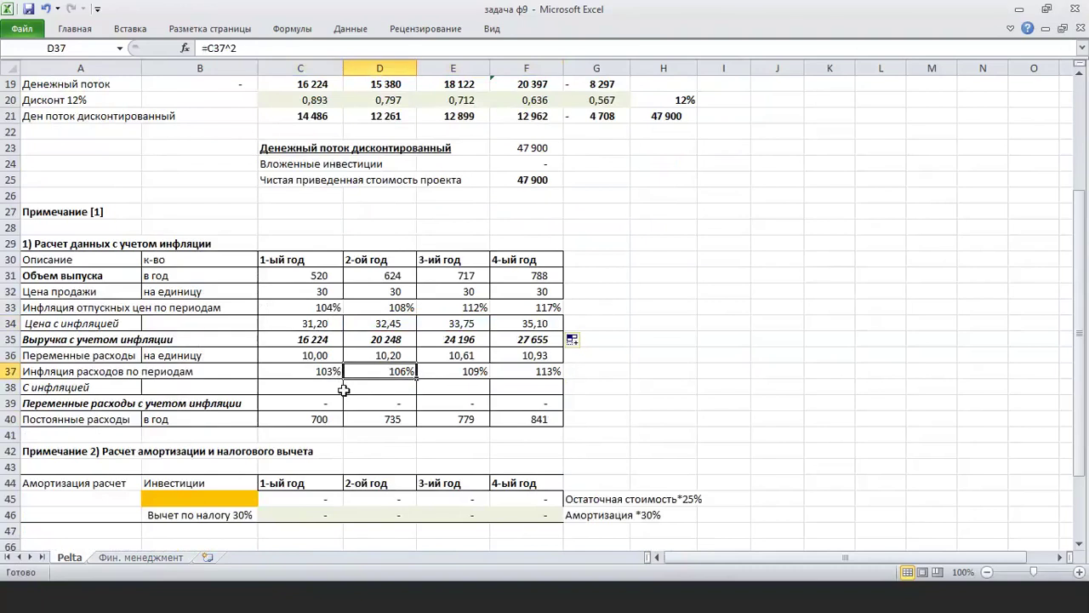
Calculate the inflated unit variable cost in C38 with =C36*C37 and fill the formula across to F38
{"action": "left_click", "coordinate": [331, 389]}
{"action": "type", "text": "="}
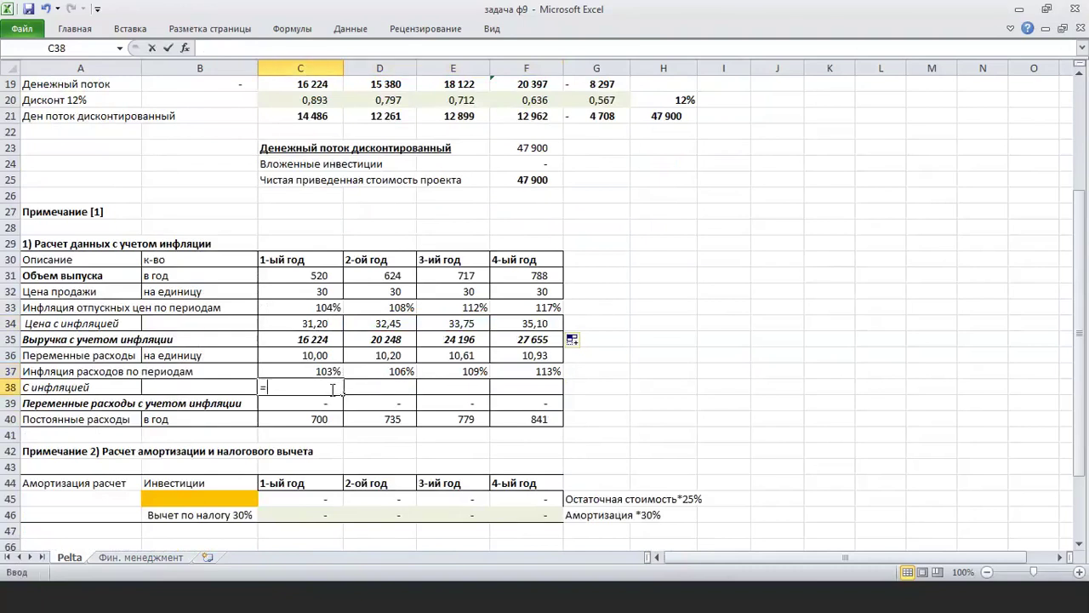
{"action": "left_click", "coordinate": [327, 356]}
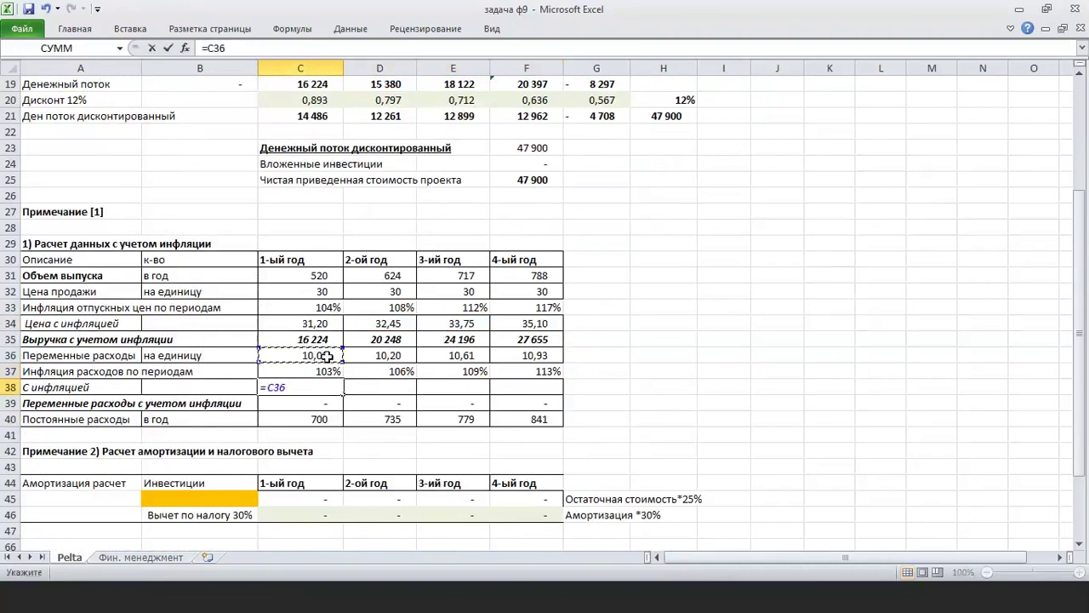
{"action": "type", "text": "*"}
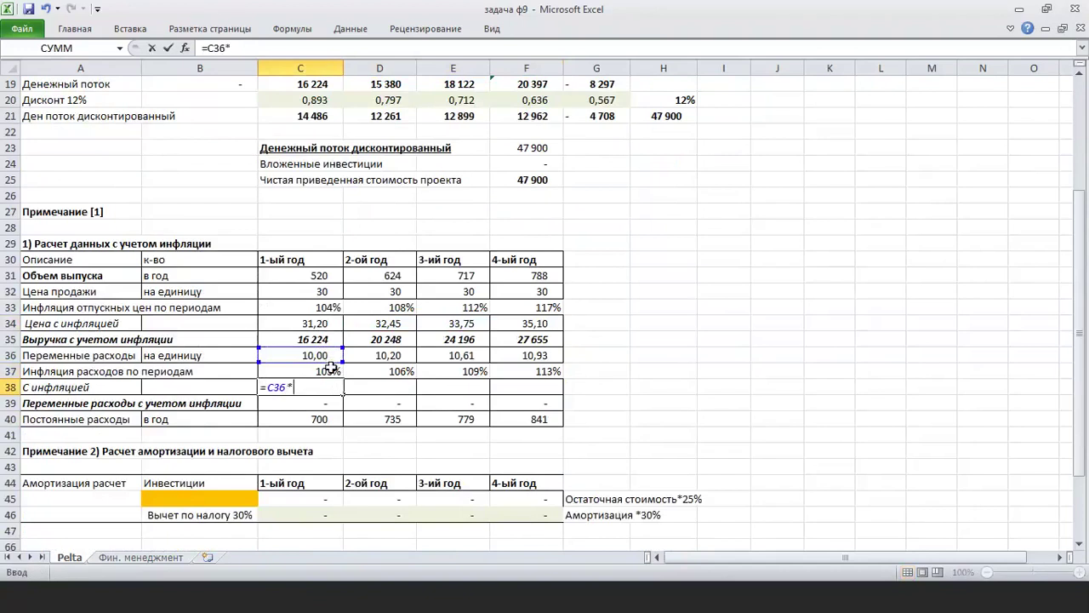
{"action": "left_click", "coordinate": [330, 367]}
{"action": "key", "text": "Return"}
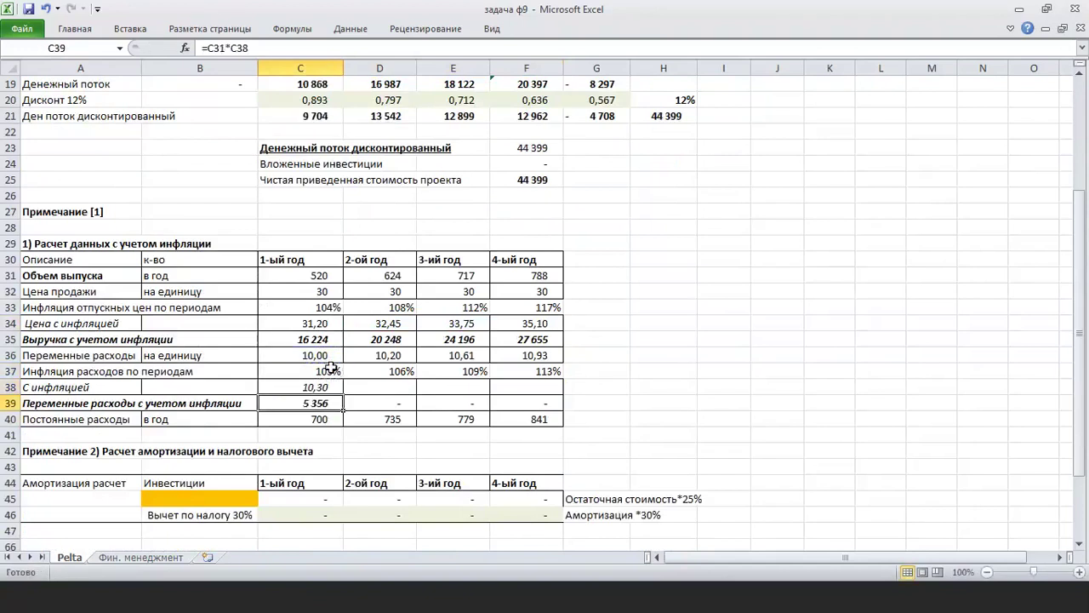
{"action": "left_click", "coordinate": [330, 386]}
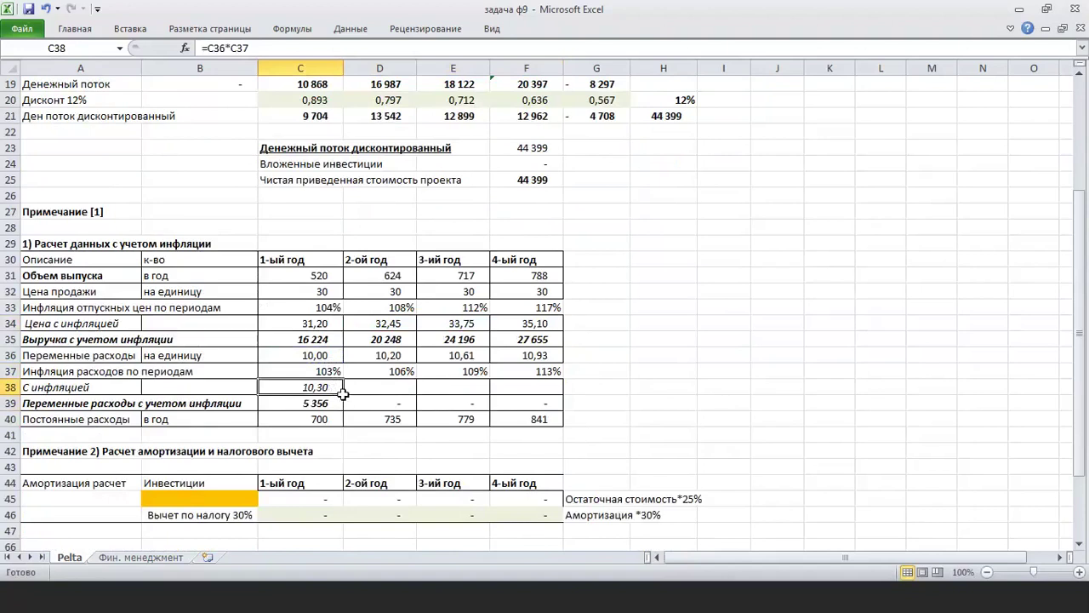
{"action": "left_click_drag", "start_coordinate": [343, 393], "coordinate": [499, 406]}
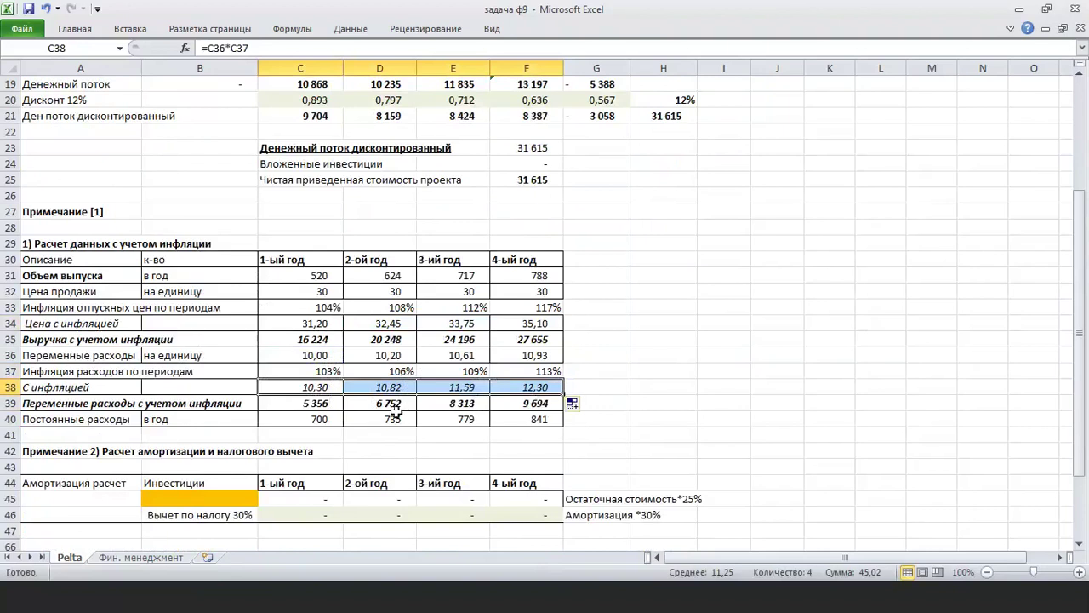
Check the formula for variable costs with inflation in C39 and the variable cost row in the calculation table
{"action": "left_click", "coordinate": [300, 402]}
{"action": "scroll", "coordinate": [393, 407], "scroll_direction": "up", "scroll_amount": 3}
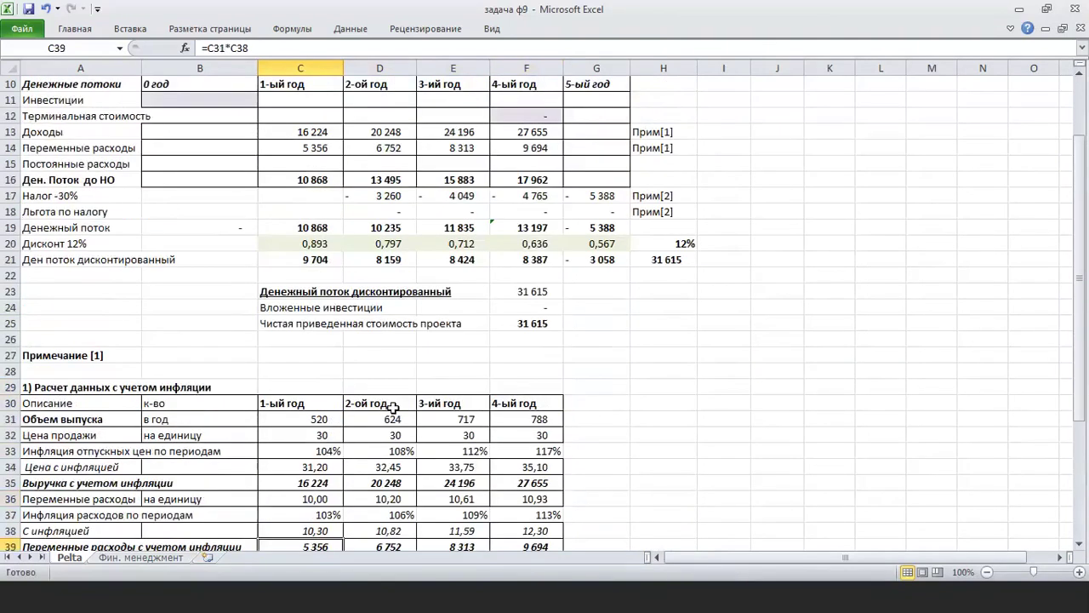
{"action": "scroll", "coordinate": [393, 407], "scroll_direction": "down", "scroll_amount": 3}
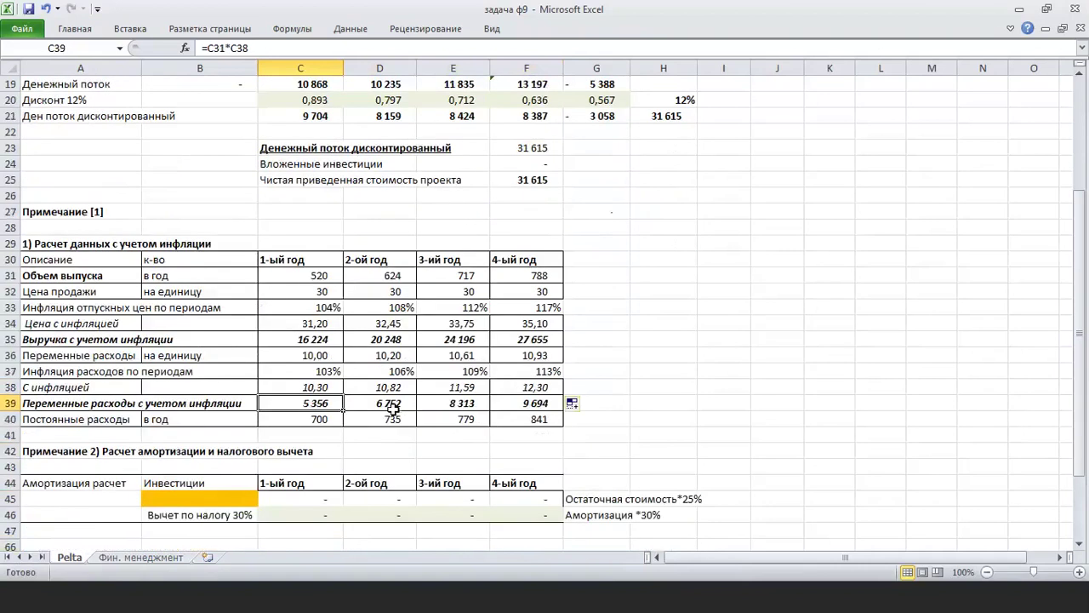
Copy the yearly fixed costs in C40:F40 and paste them as links into the calculation table's fixed cost row, starting at C15
{"action": "left_click", "coordinate": [378, 433]}
{"action": "left_click_drag", "start_coordinate": [328, 419], "coordinate": [498, 417]}
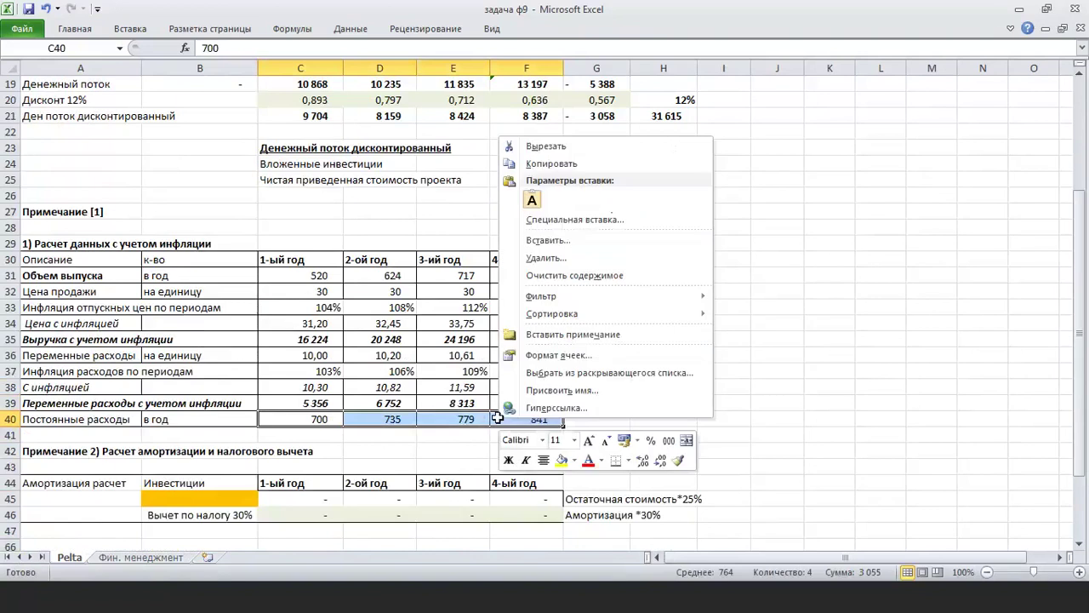
{"action": "right_click", "coordinate": [498, 418]}
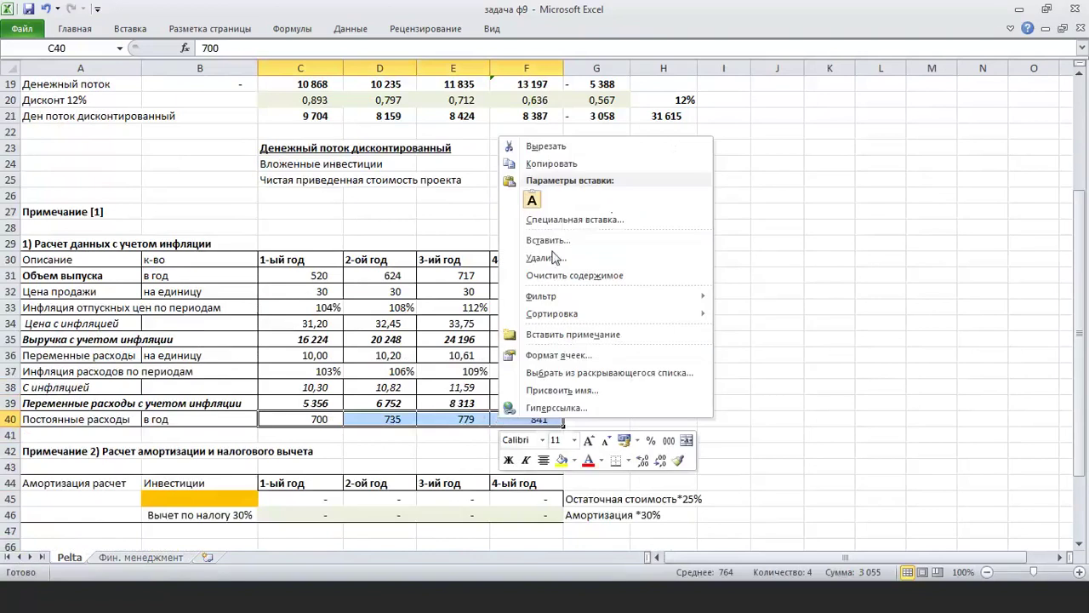
{"action": "left_click", "coordinate": [552, 163]}
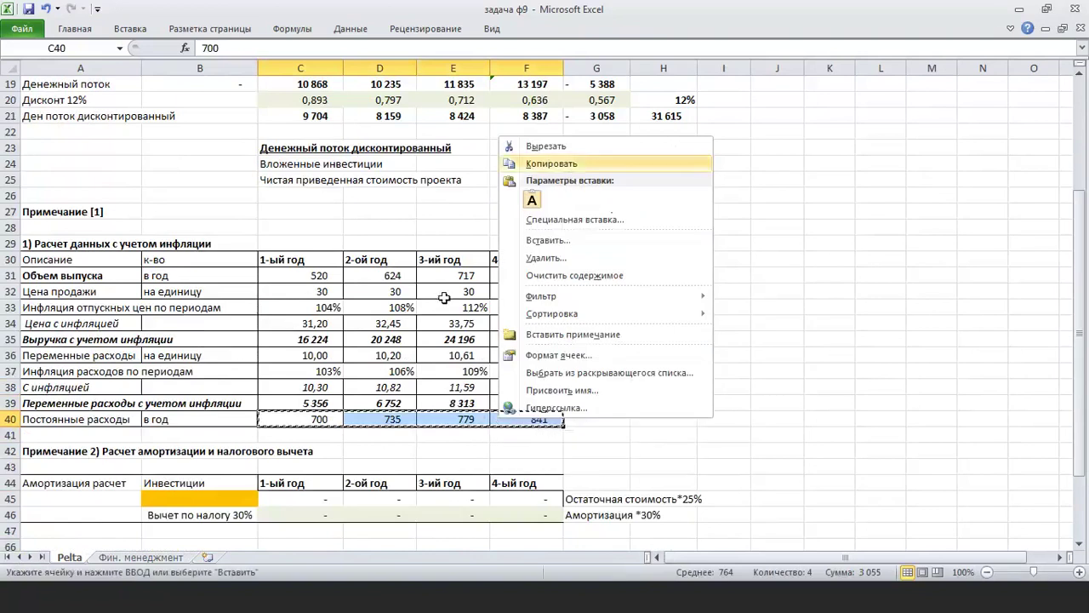
{"action": "scroll", "coordinate": [454, 226], "scroll_direction": "up", "scroll_amount": 2}
{"action": "left_click", "coordinate": [455, 226]}
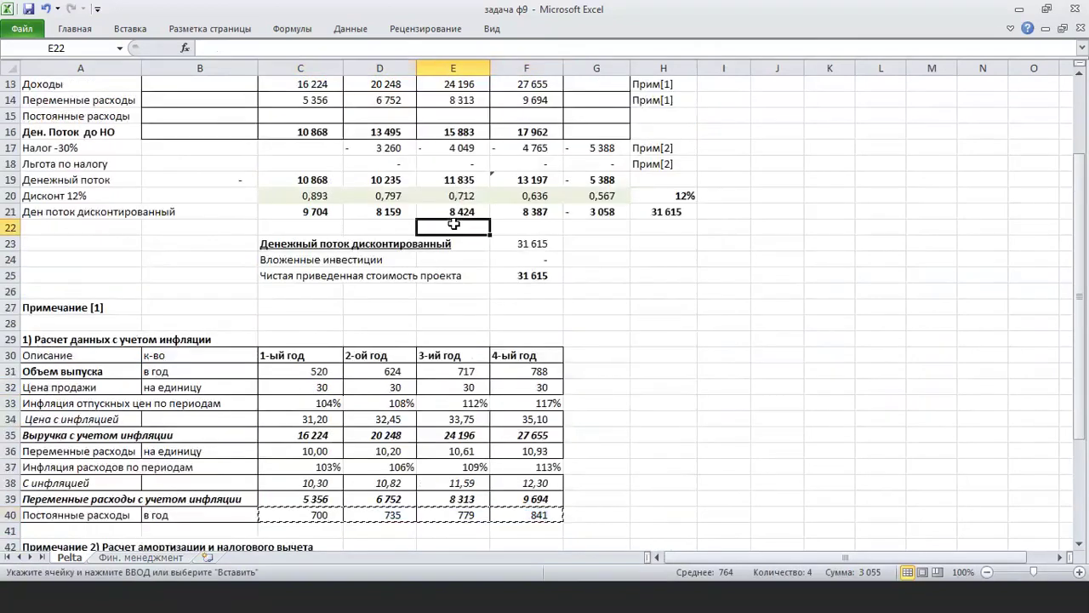
{"action": "left_click", "coordinate": [328, 119]}
{"action": "right_click", "coordinate": [327, 120]}
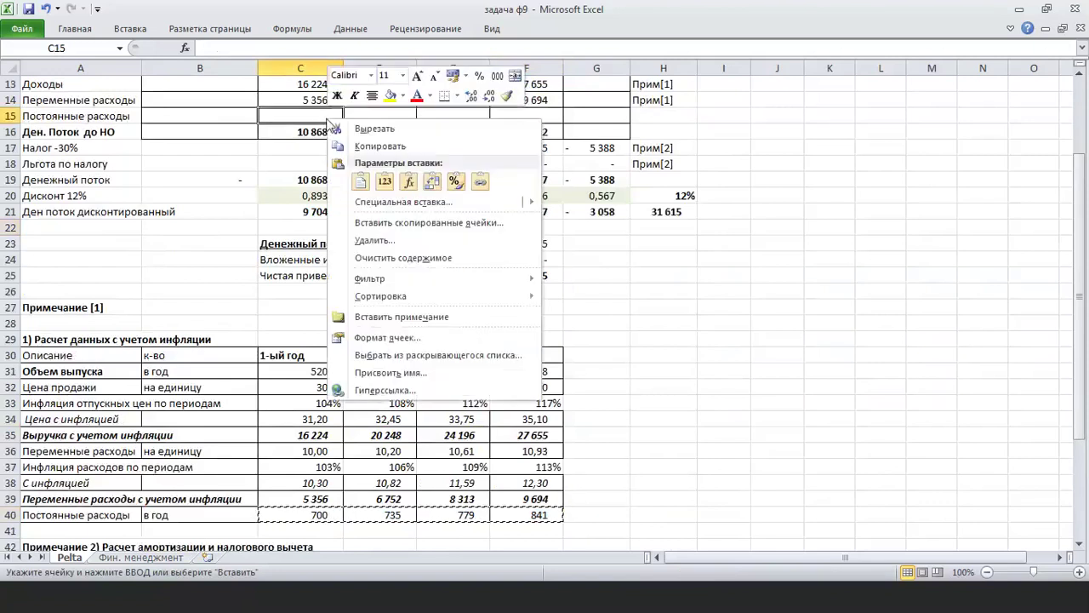
{"action": "left_click", "coordinate": [400, 203]}
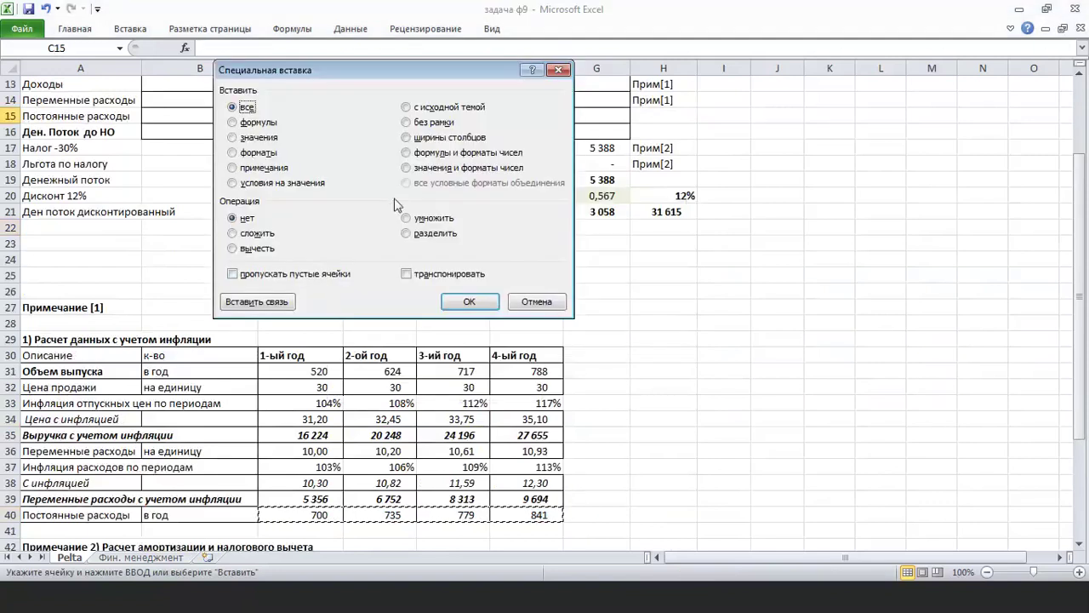
{"action": "left_click", "coordinate": [288, 300]}
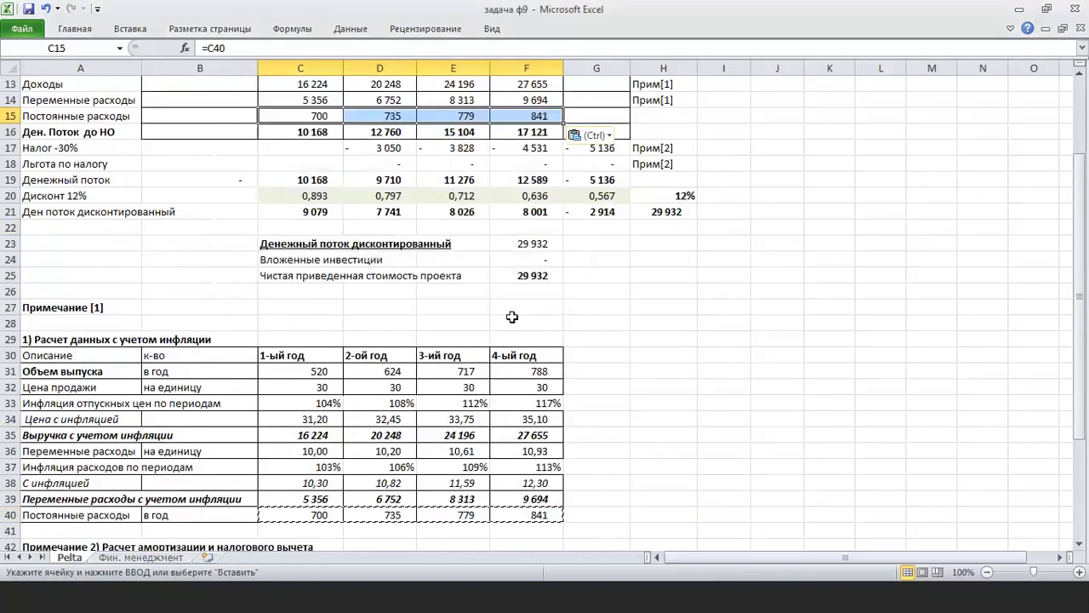
{"action": "left_click", "coordinate": [513, 308]}
Enter the year 0 investment in B11 of the calculation table as =-25000
{"action": "scroll", "coordinate": [498, 314], "scroll_direction": "up", "scroll_amount": 1}
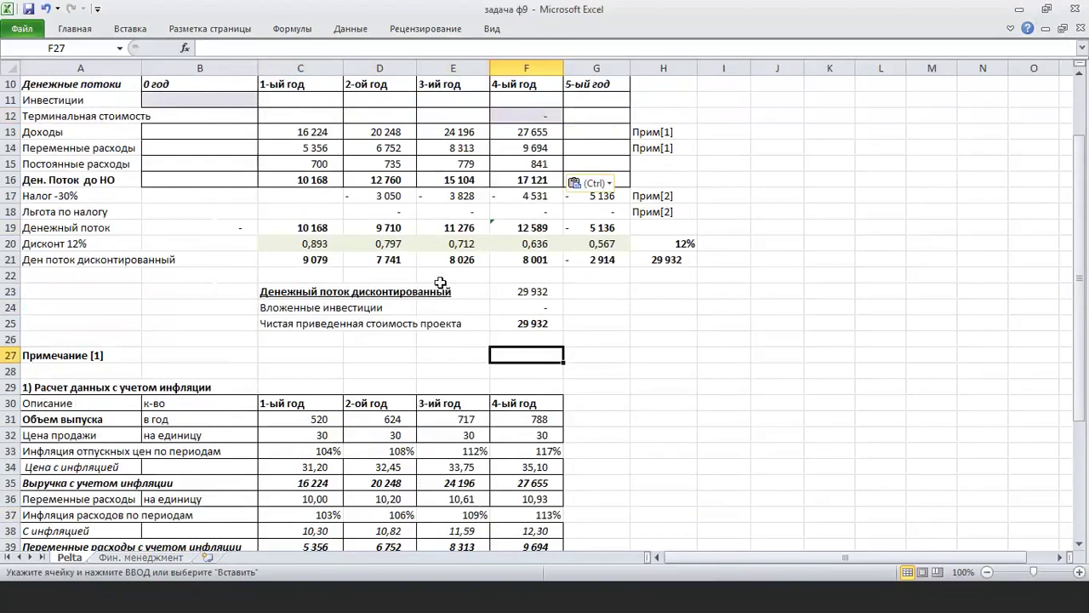
{"action": "scroll", "coordinate": [440, 282], "scroll_direction": "up", "scroll_amount": 1}
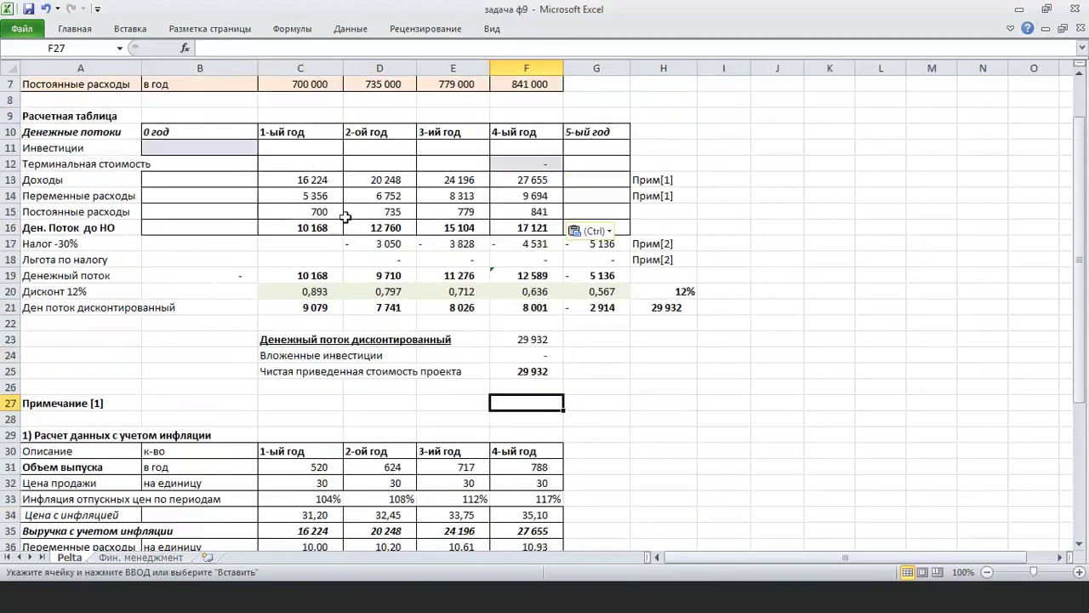
{"action": "left_click", "coordinate": [251, 151]}
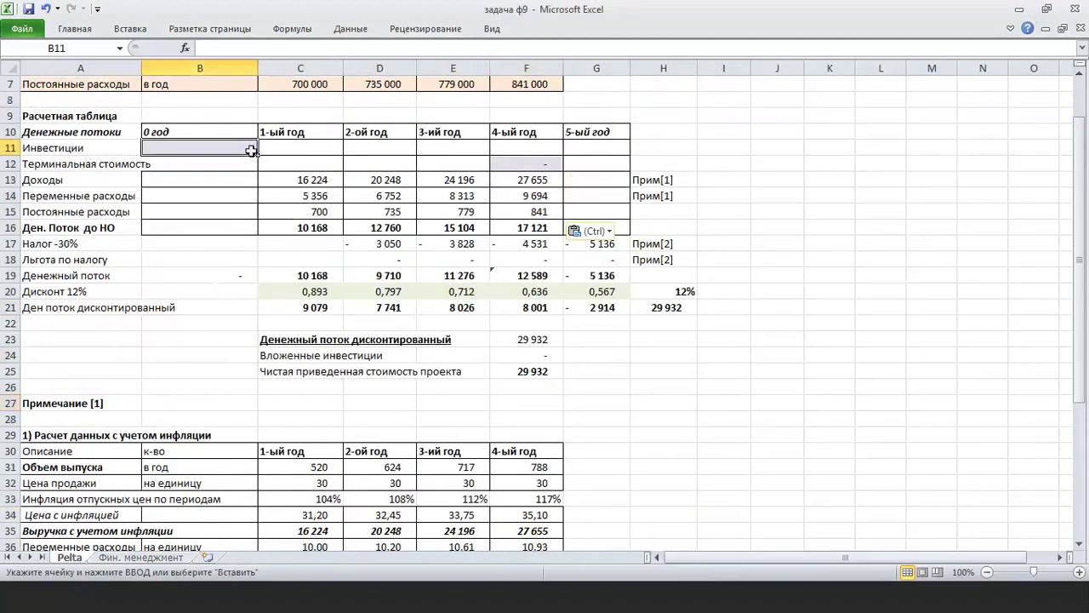
{"action": "type", "text": "=-"}
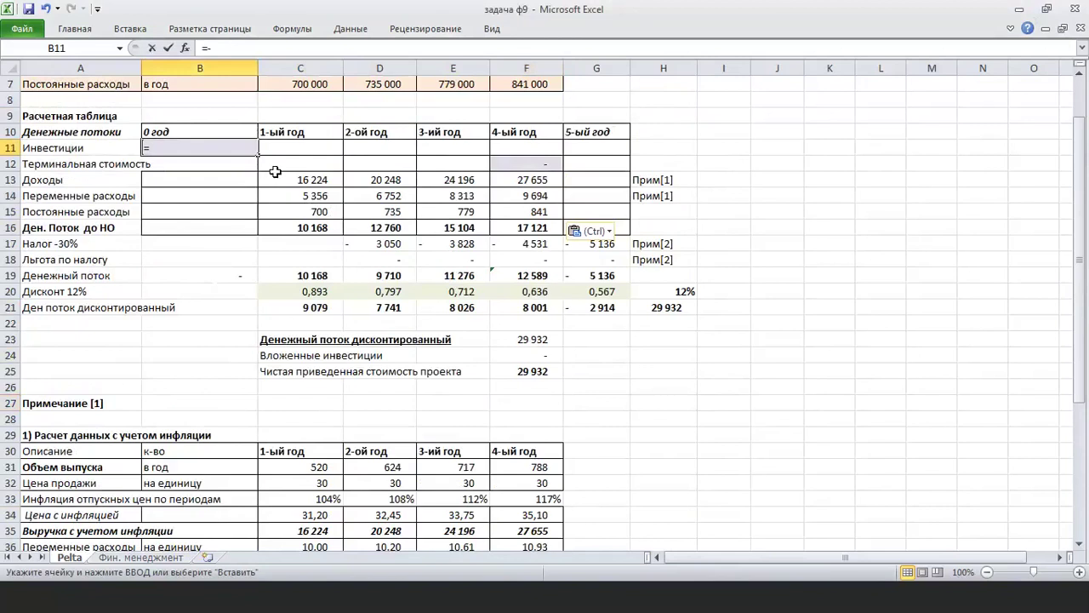
{"action": "type", "text": "25000"}
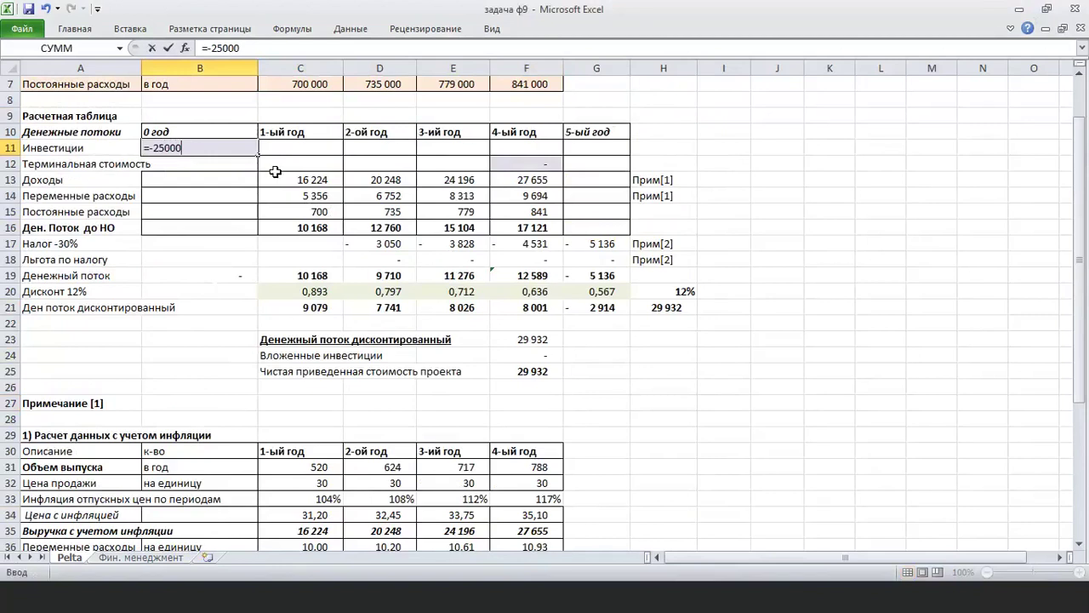
{"action": "key", "text": "Return"}
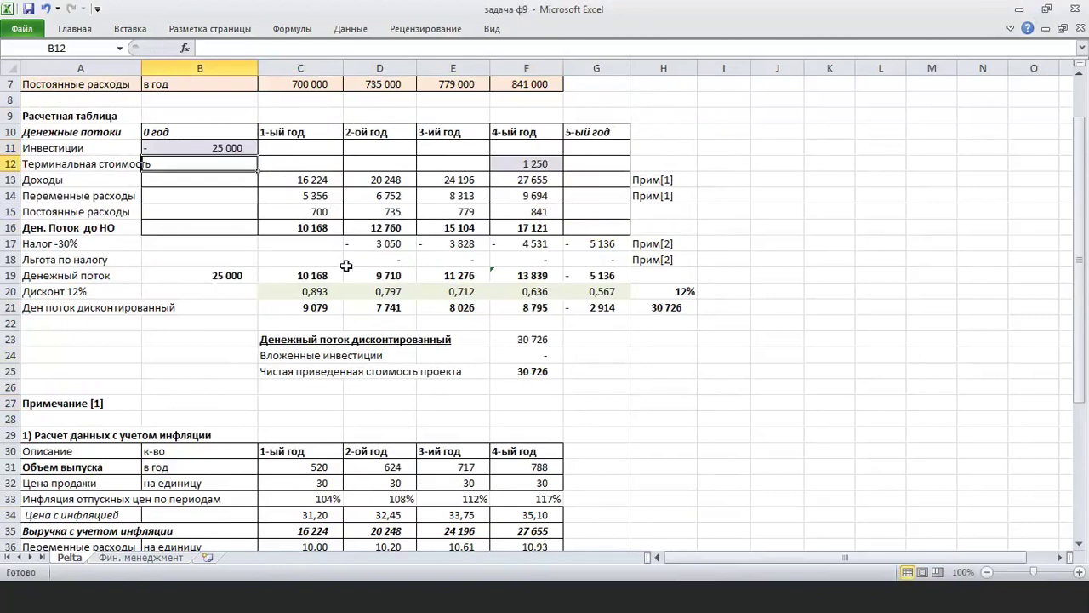
Check the formulas for the year 0 cash flow in B19, the discount factors in C20:G20 and the terminal value in F12
{"action": "left_click", "coordinate": [246, 276]}
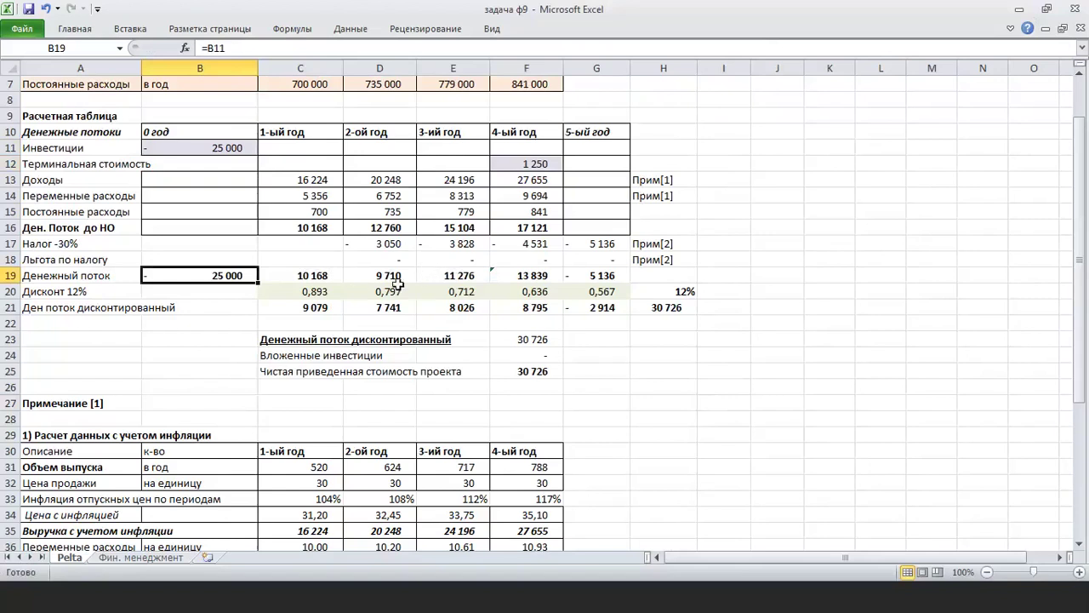
{"action": "left_click", "coordinate": [332, 291]}
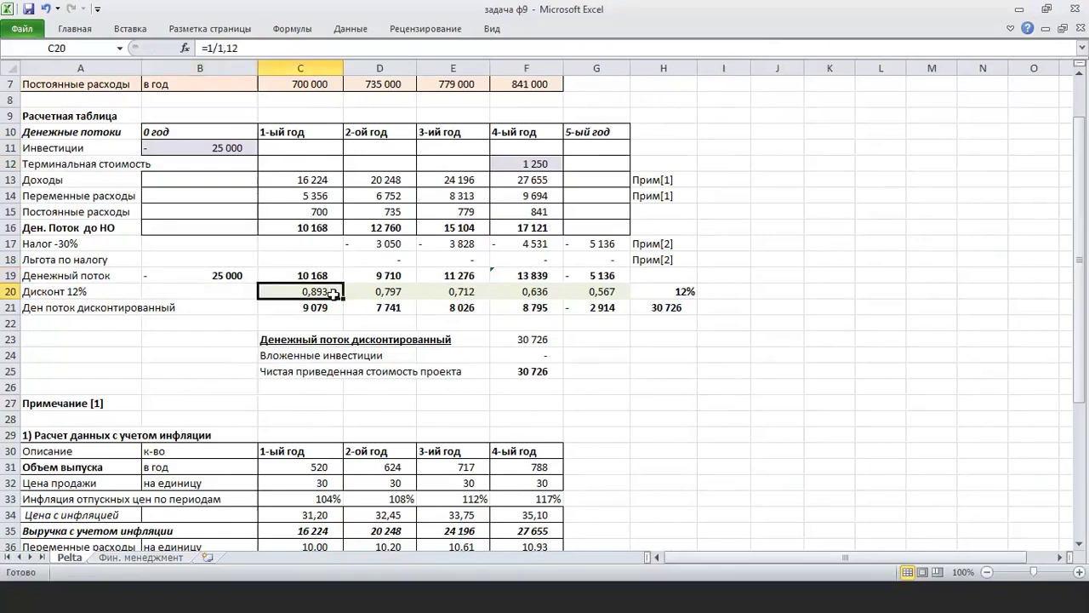
{"action": "left_click", "coordinate": [380, 291]}
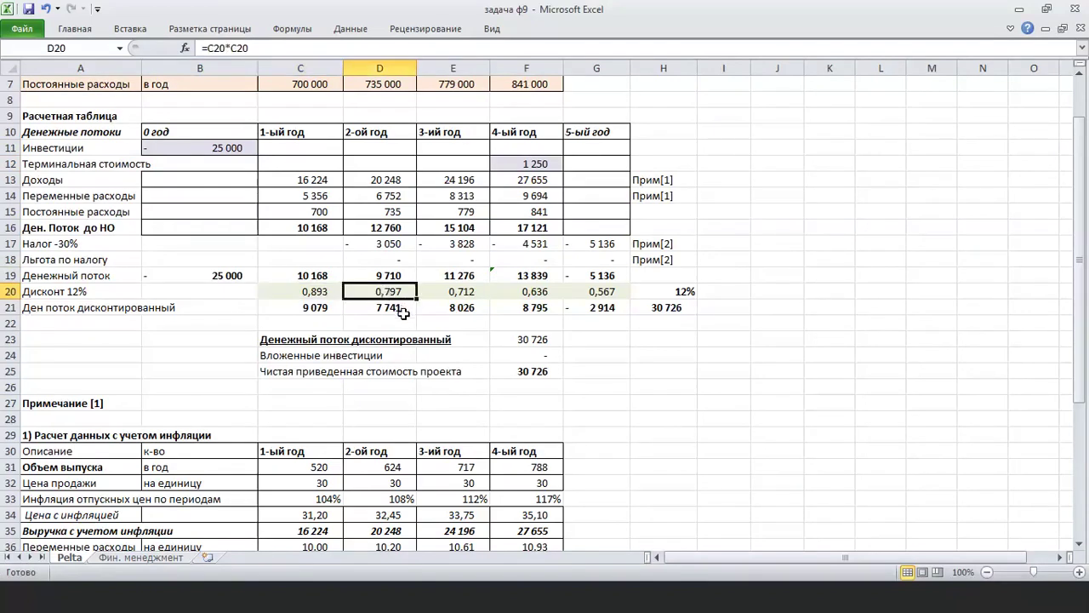
{"action": "key", "text": "F2"}
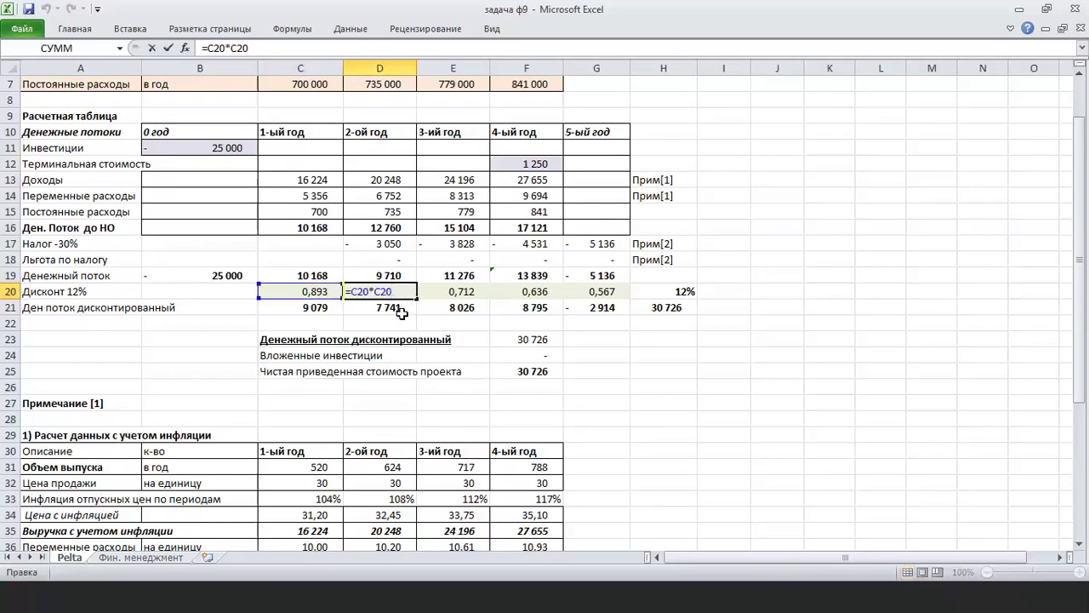
{"action": "key", "text": "Return"}
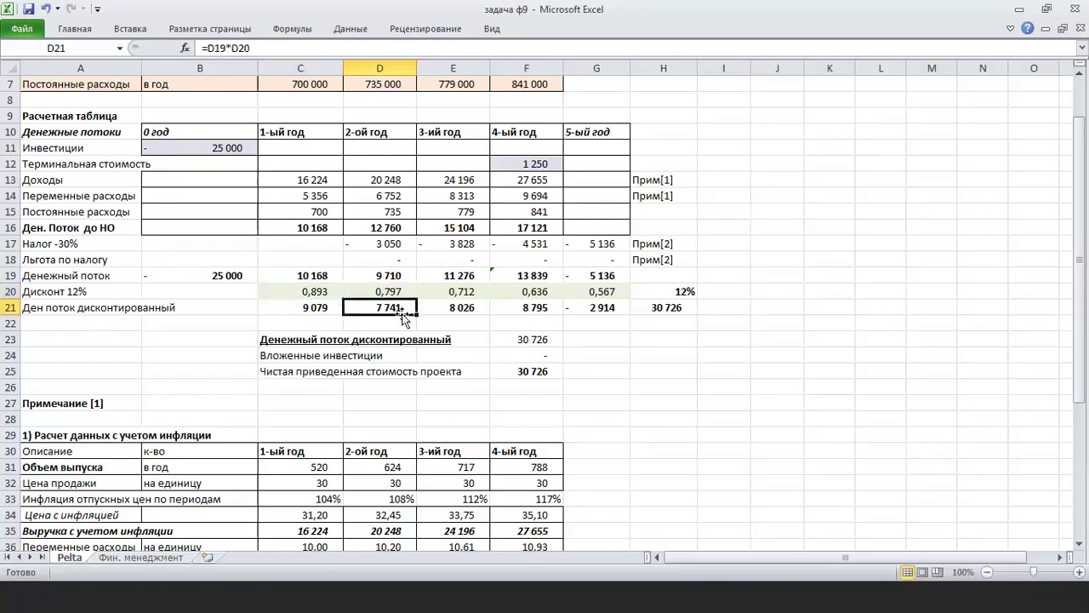
{"action": "left_click", "coordinate": [321, 288]}
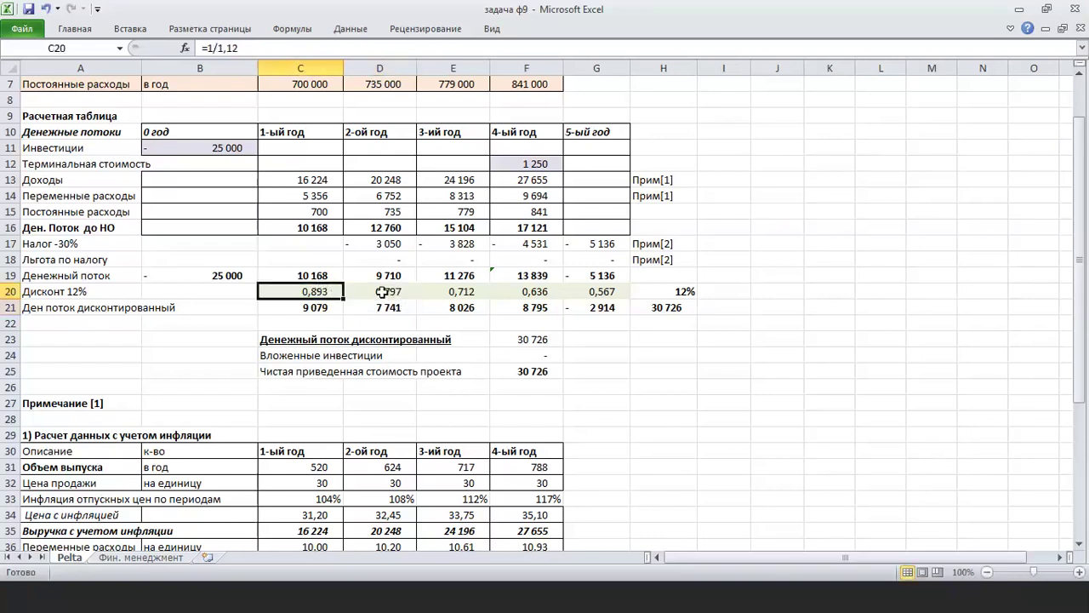
{"action": "left_click", "coordinate": [383, 291]}
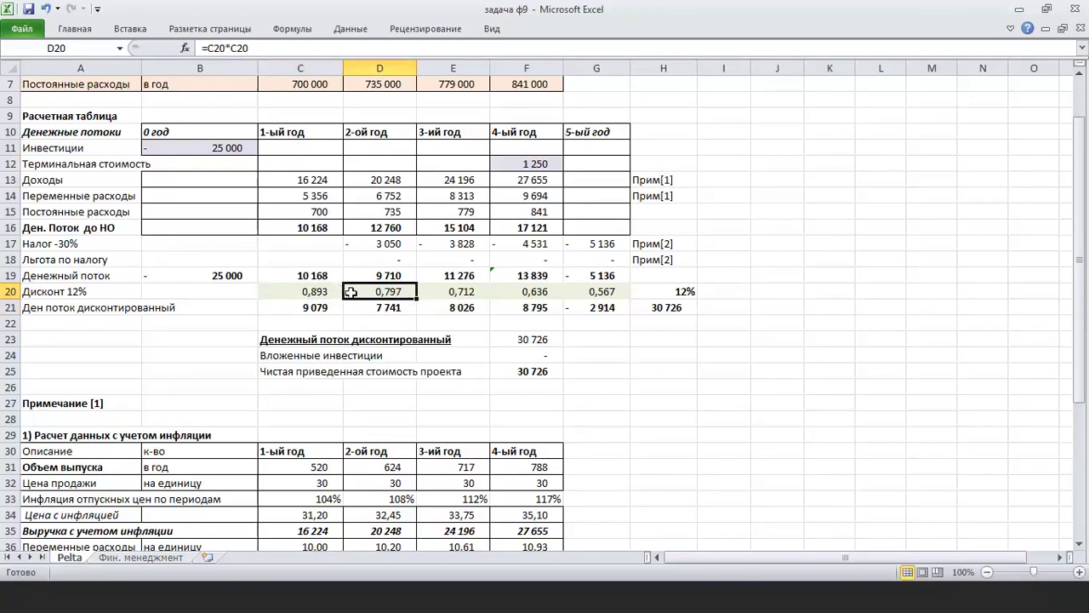
{"action": "left_click", "coordinate": [441, 292]}
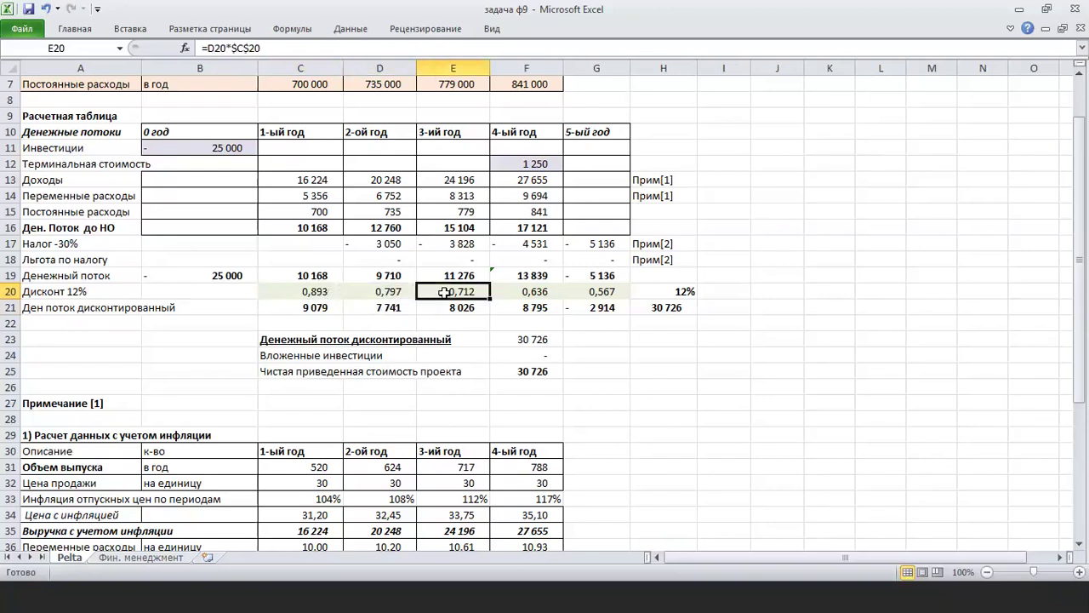
{"action": "left_click", "coordinate": [517, 293]}
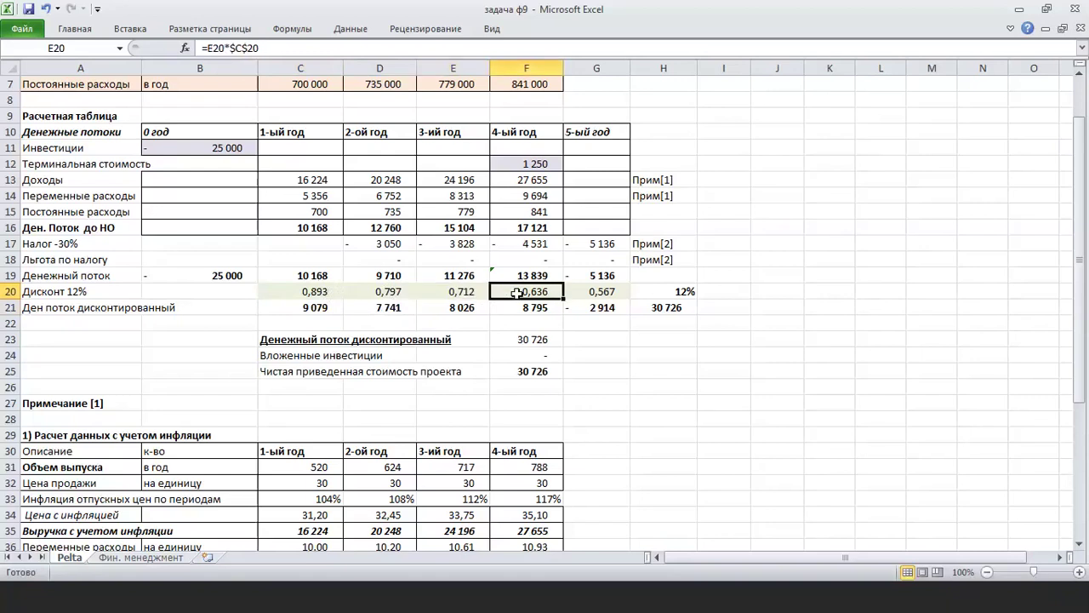
{"action": "left_click", "coordinate": [583, 291]}
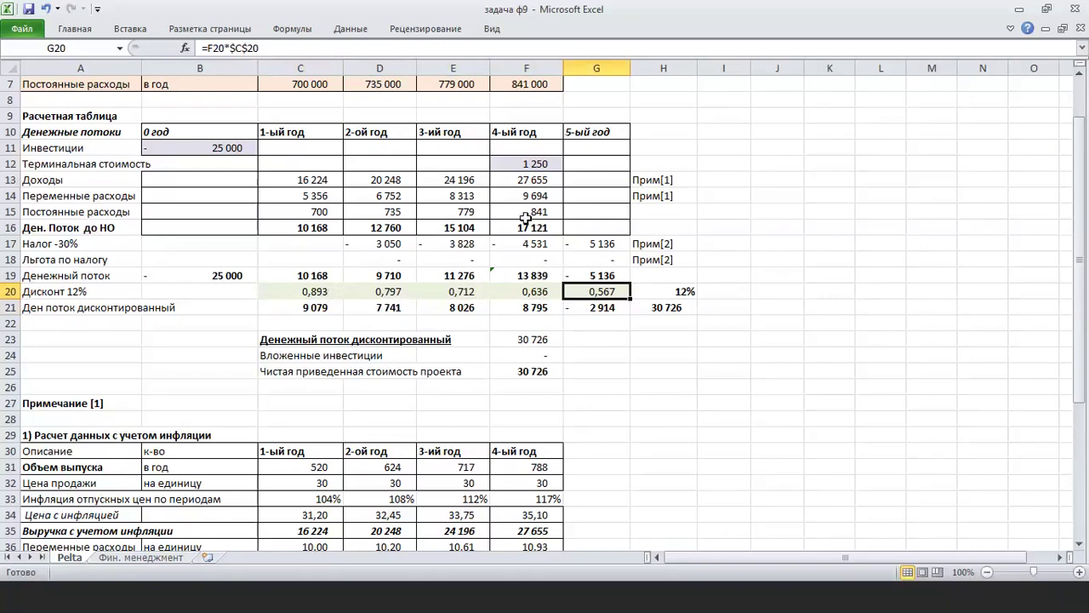
{"action": "left_click", "coordinate": [531, 165]}
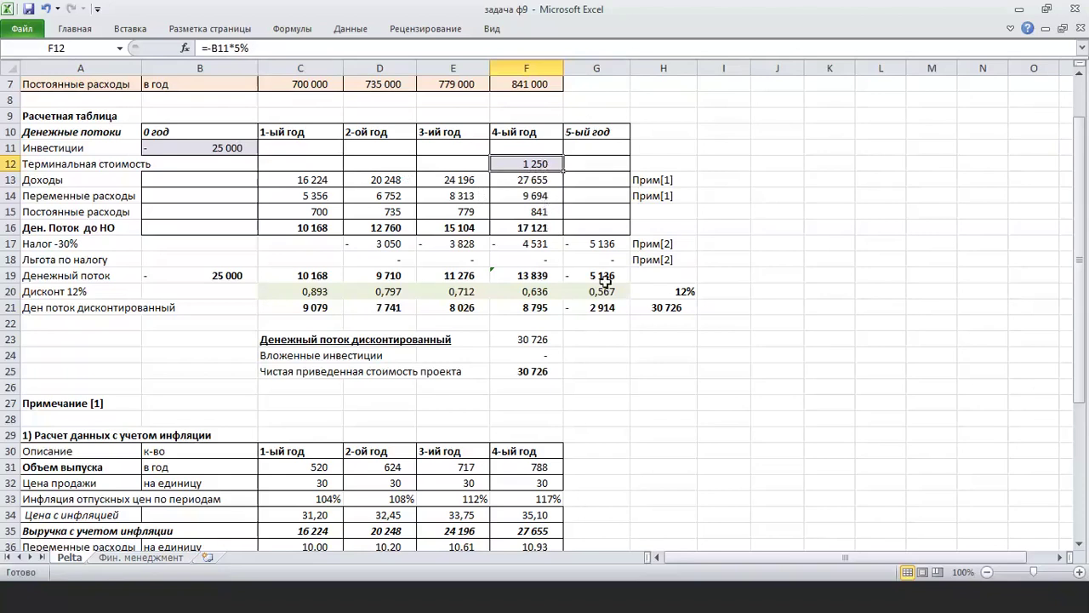
Enter the investment for the depreciation calculation in B45 as =-25000
{"action": "scroll", "coordinate": [605, 281], "scroll_direction": "down", "scroll_amount": 1}
{"action": "scroll", "coordinate": [605, 281], "scroll_direction": "down", "scroll_amount": 1}
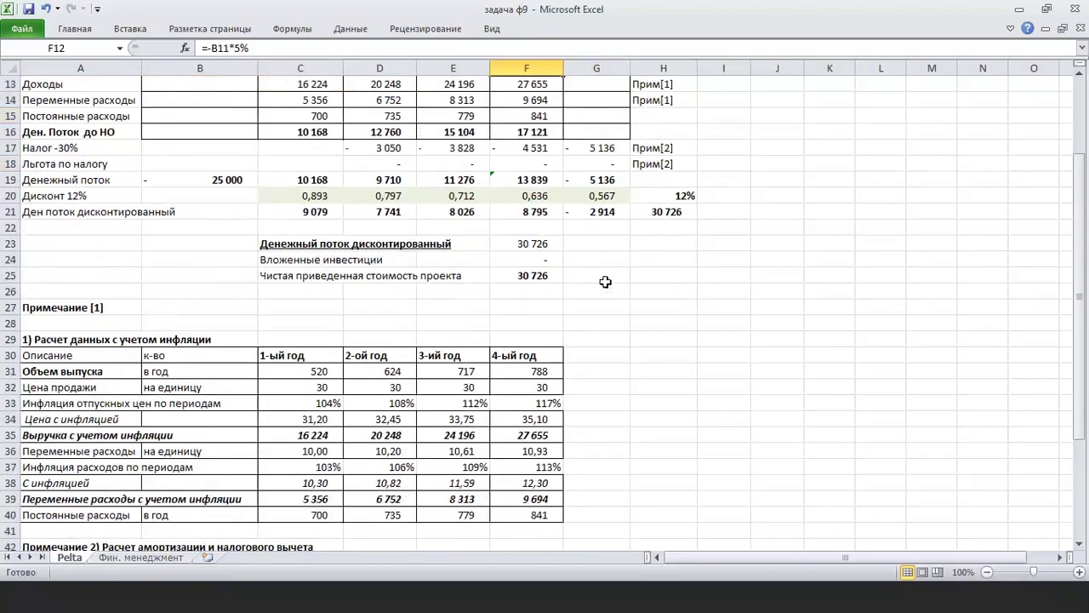
{"action": "scroll", "coordinate": [605, 282], "scroll_direction": "down", "scroll_amount": 2}
{"action": "scroll", "coordinate": [605, 282], "scroll_direction": "up", "scroll_amount": 2}
{"action": "scroll", "coordinate": [605, 281], "scroll_direction": "down", "scroll_amount": 5}
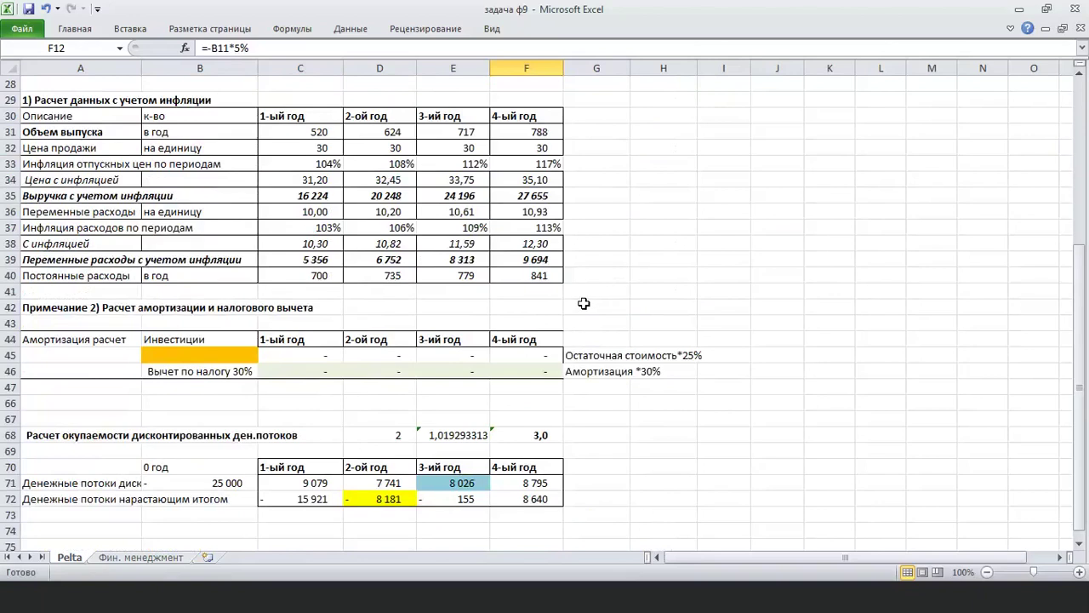
{"action": "left_click", "coordinate": [227, 358]}
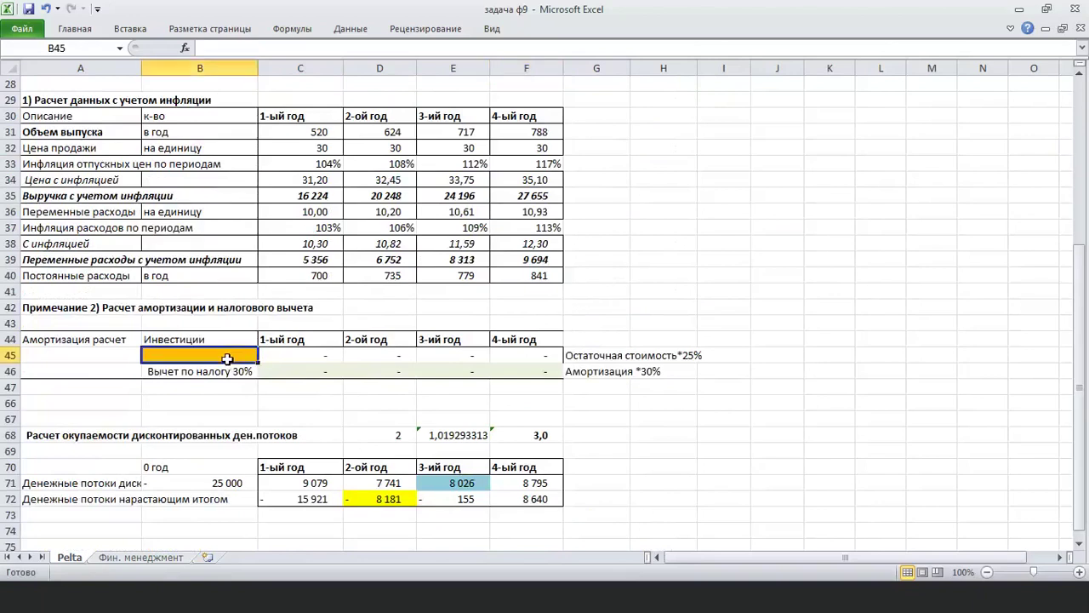
{"action": "type", "text": "=-"}
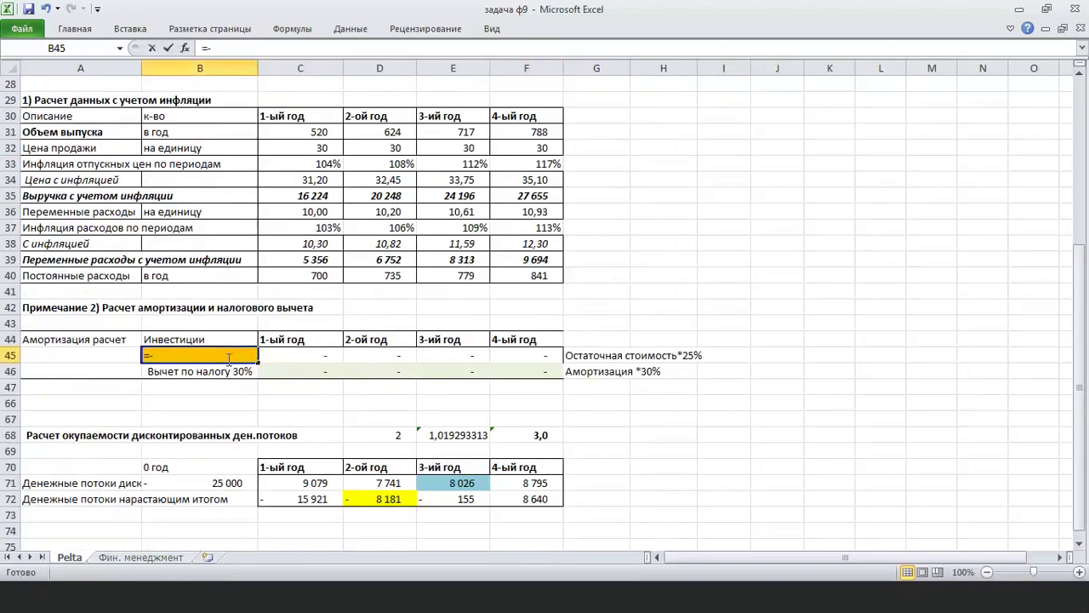
{"action": "type", "text": "25000"}
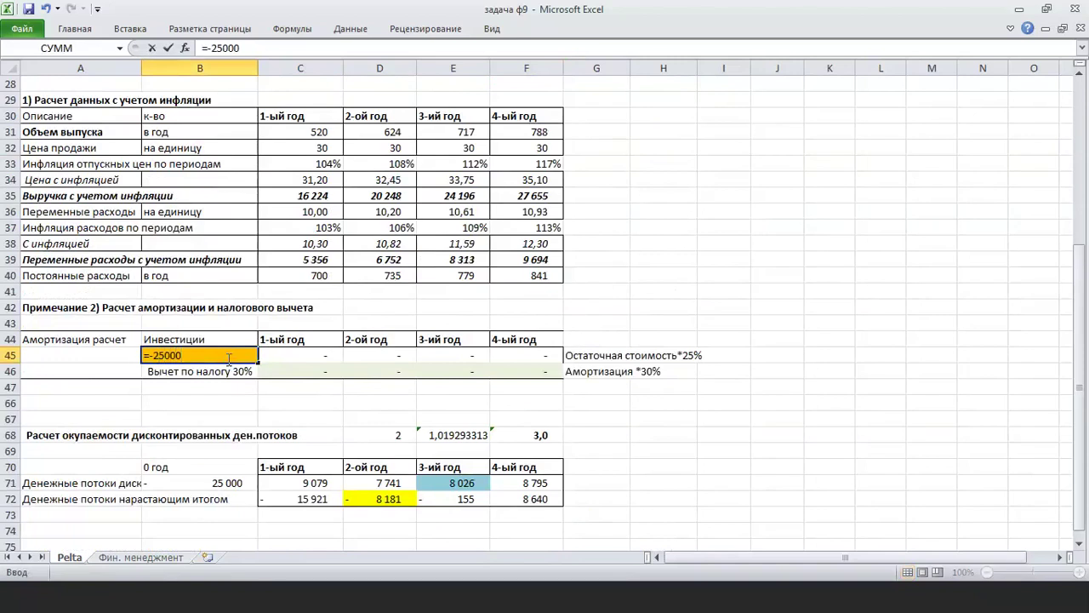
{"action": "key", "text": "Return"}
Check the yearly depreciation formulas in C45:F45 and the third-year tax deduction formula in E46
{"action": "left_click", "coordinate": [303, 357]}
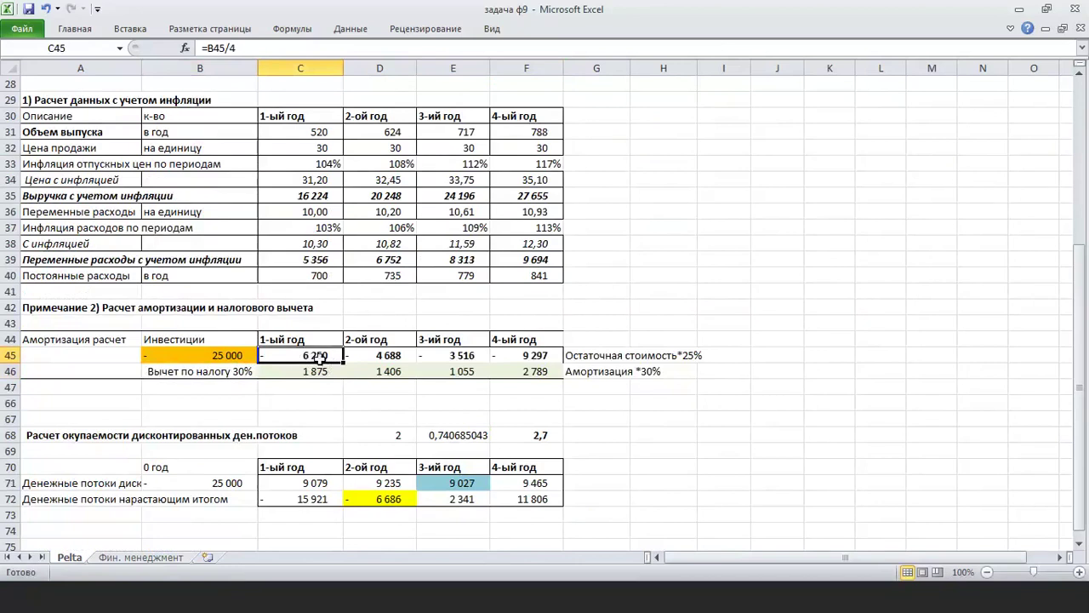
{"action": "left_click", "coordinate": [388, 355]}
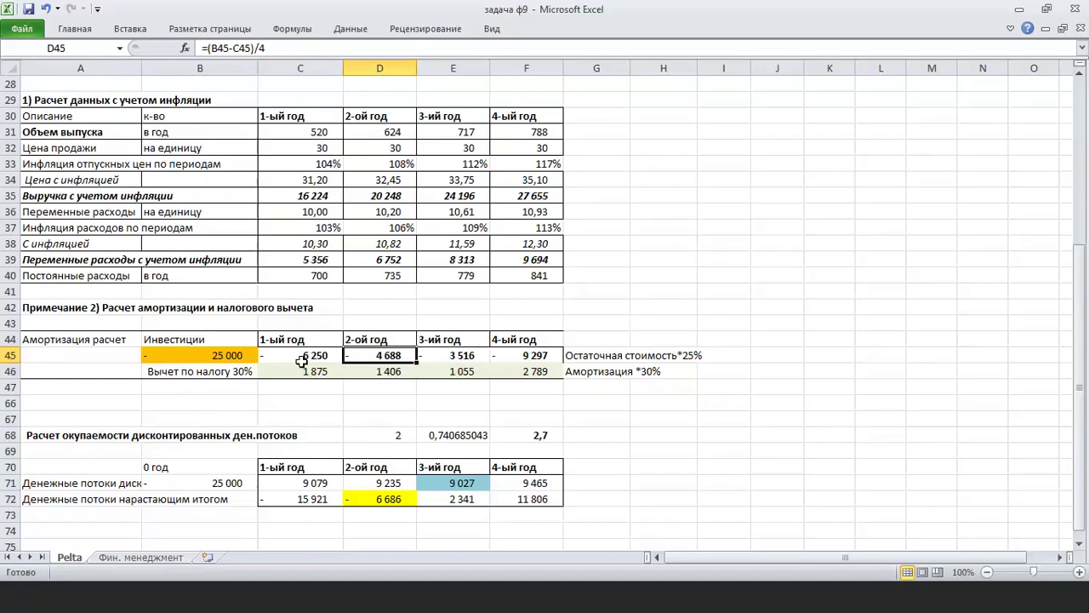
{"action": "key", "text": "F2"}
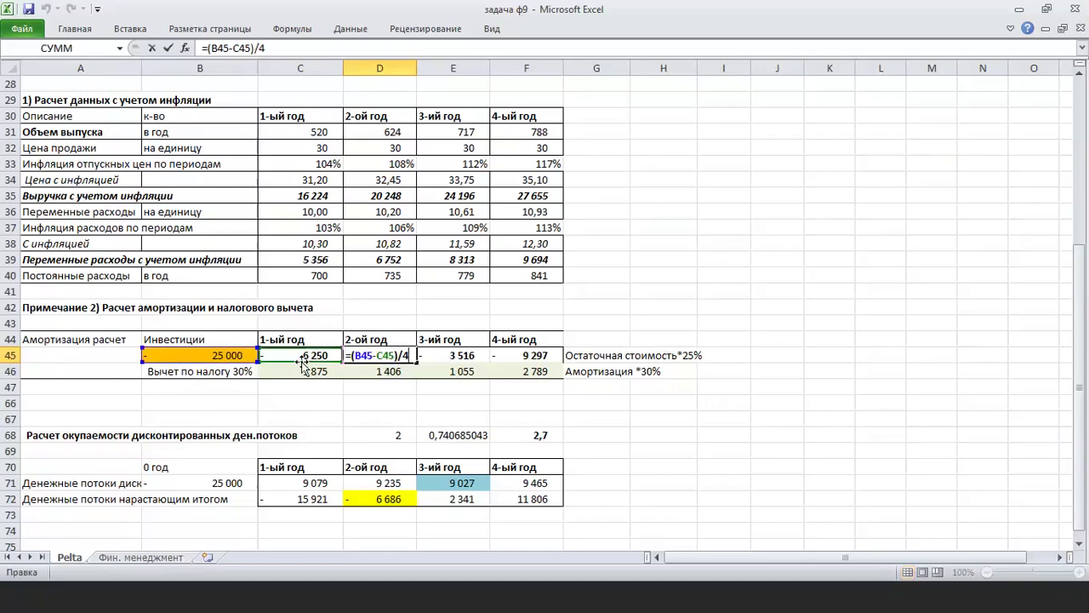
{"action": "key", "text": "Return"}
{"action": "left_click", "coordinate": [427, 356]}
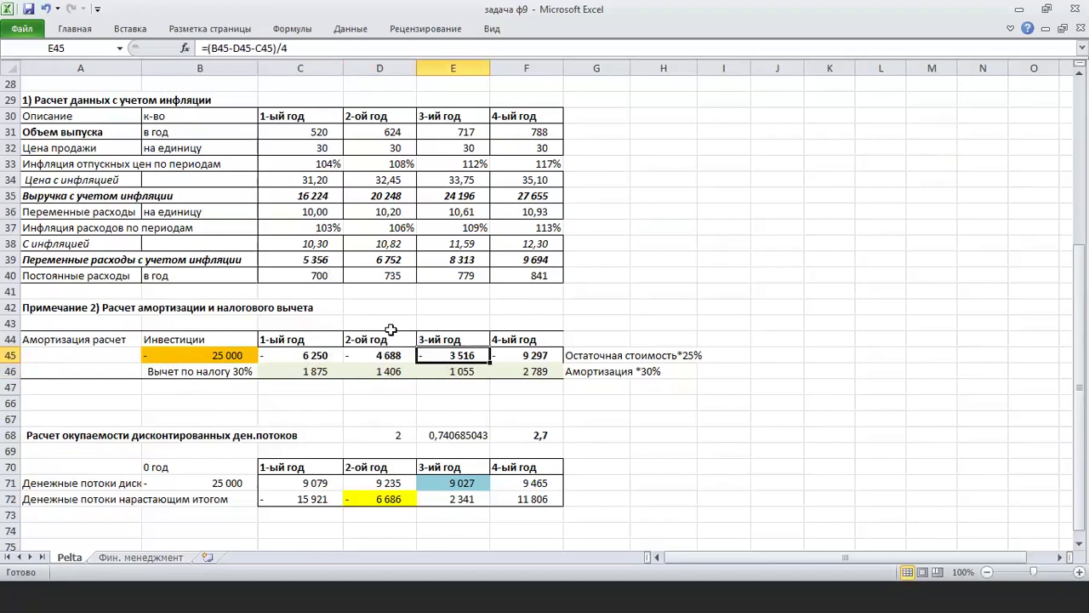
{"action": "key", "text": "F2"}
{"action": "key", "text": "Return"}
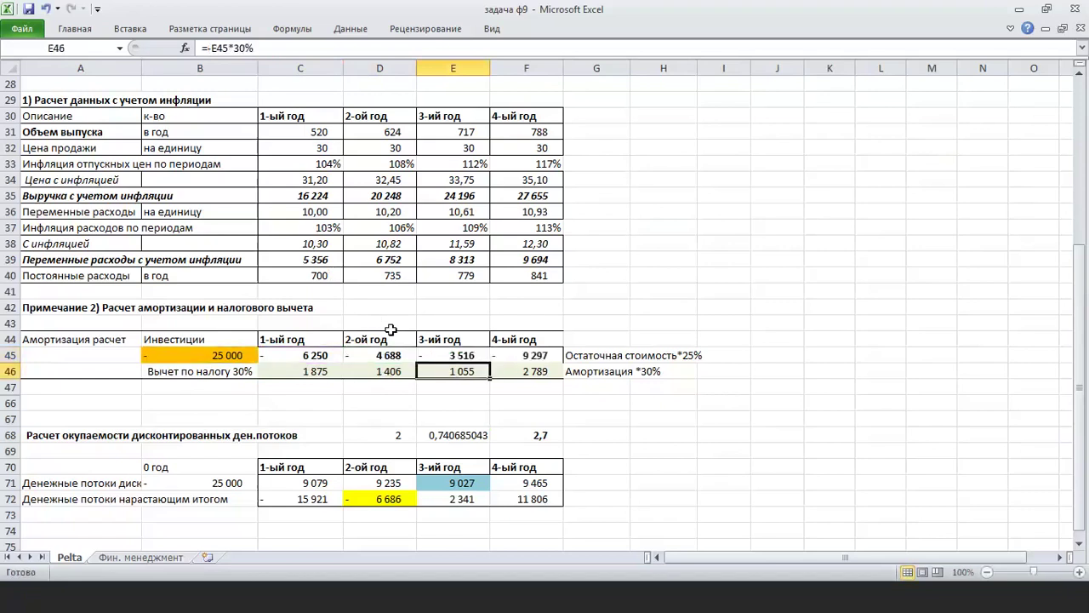
{"action": "left_click", "coordinate": [517, 358]}
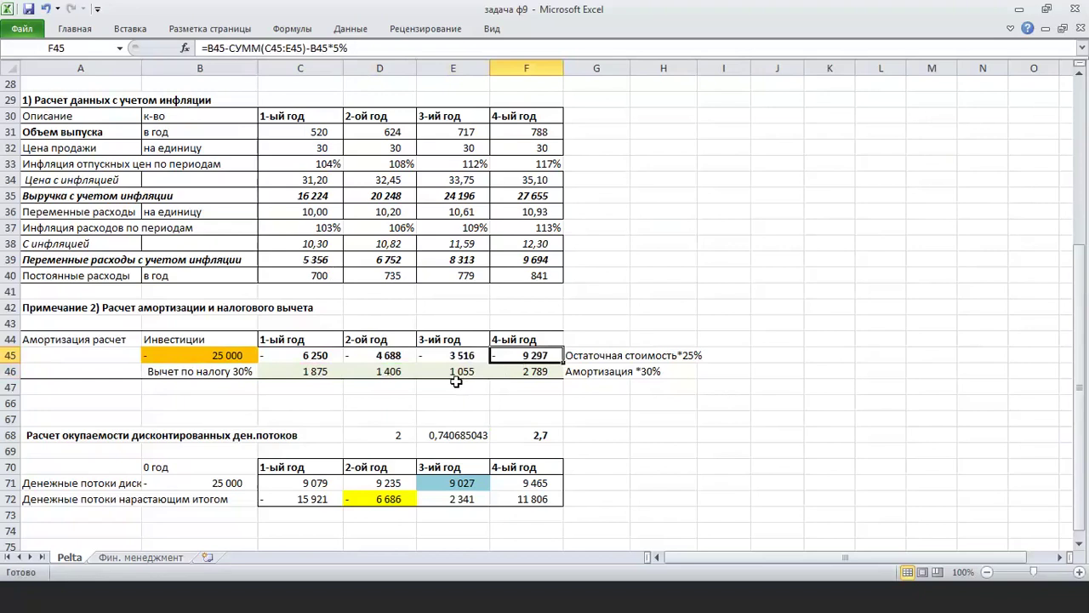
Check the fourth-year depreciation formula in F45 and the sum of the yearly depreciation amounts in C45:F45
{"action": "key", "text": "F2"}
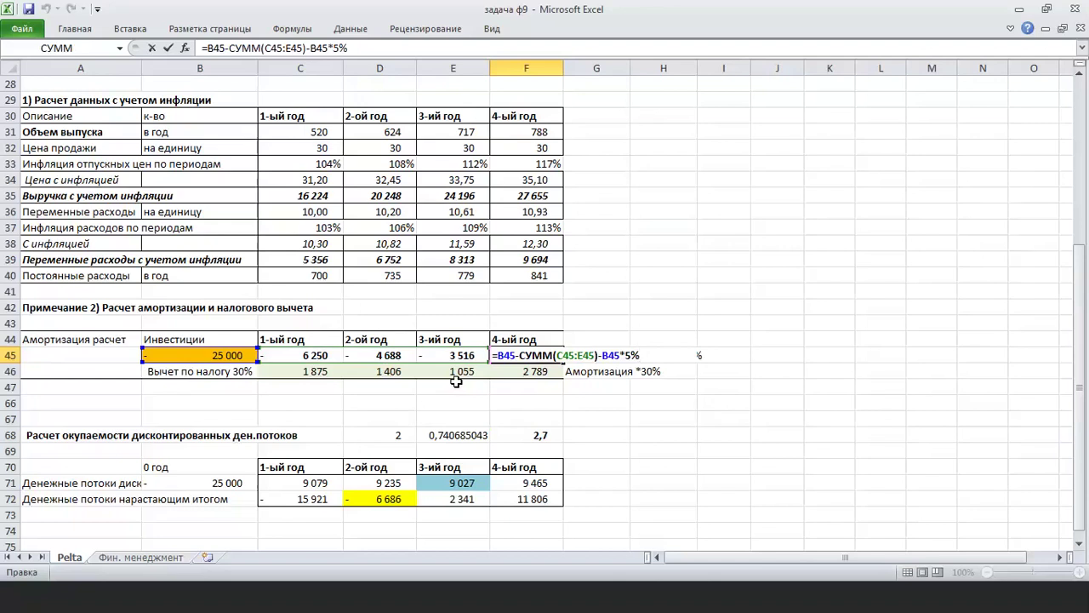
{"action": "key", "text": "Return"}
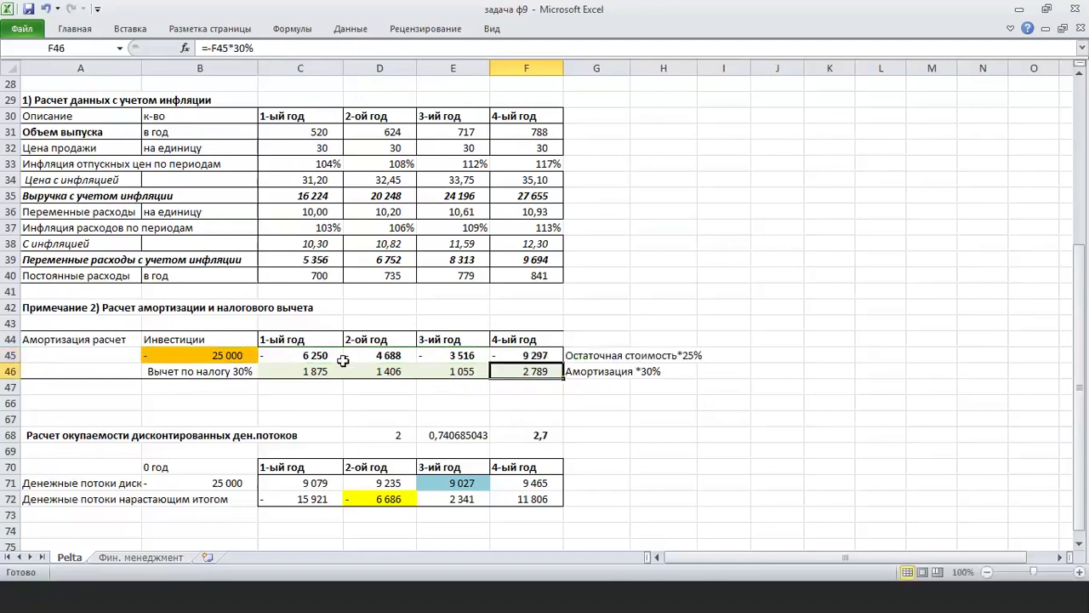
{"action": "left_click_drag", "start_coordinate": [317, 354], "coordinate": [521, 357]}
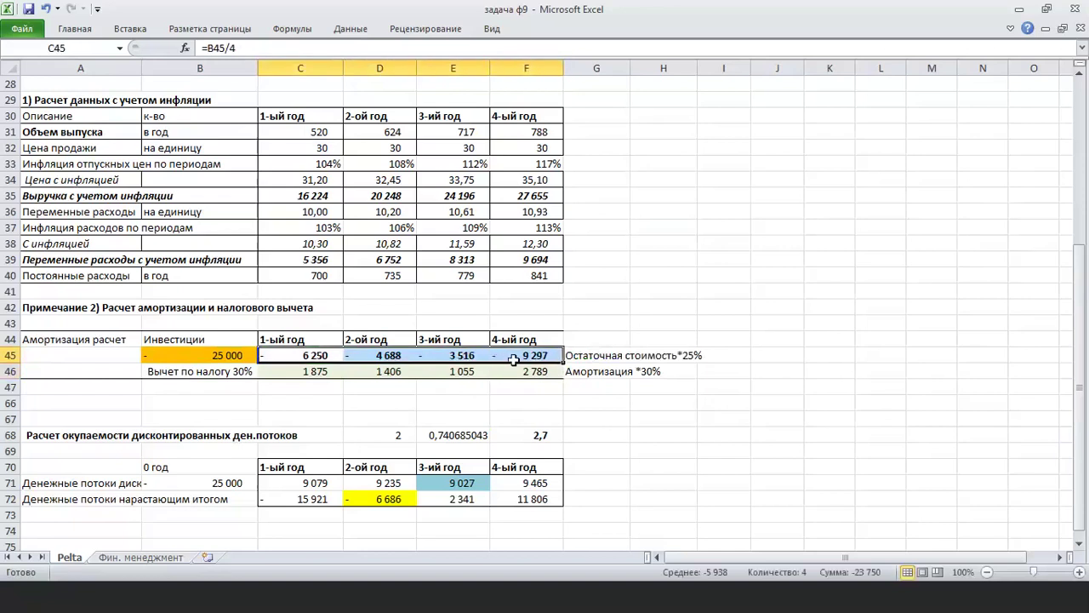
{"action": "left_click", "coordinate": [585, 415]}
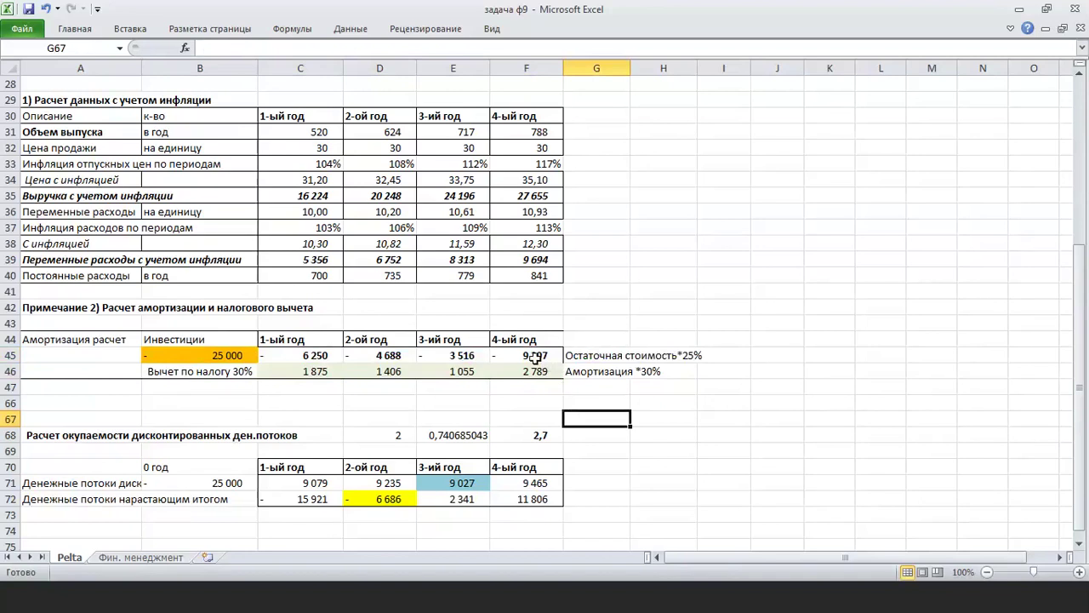
{"action": "scroll", "coordinate": [555, 344], "scroll_direction": "up", "scroll_amount": 1}
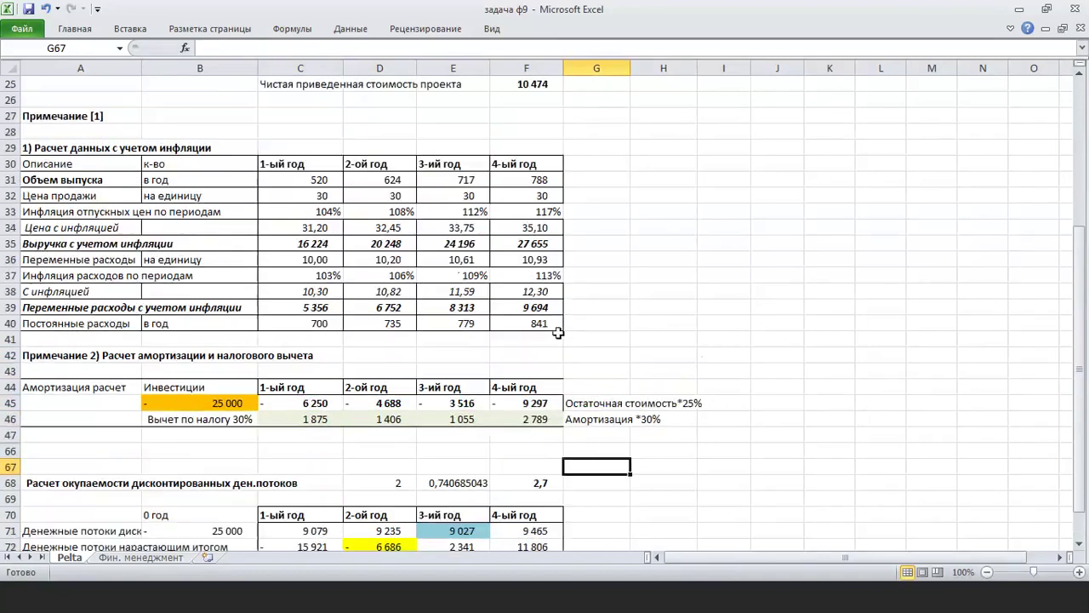
{"action": "scroll", "coordinate": [557, 333], "scroll_direction": "down", "scroll_amount": 1}
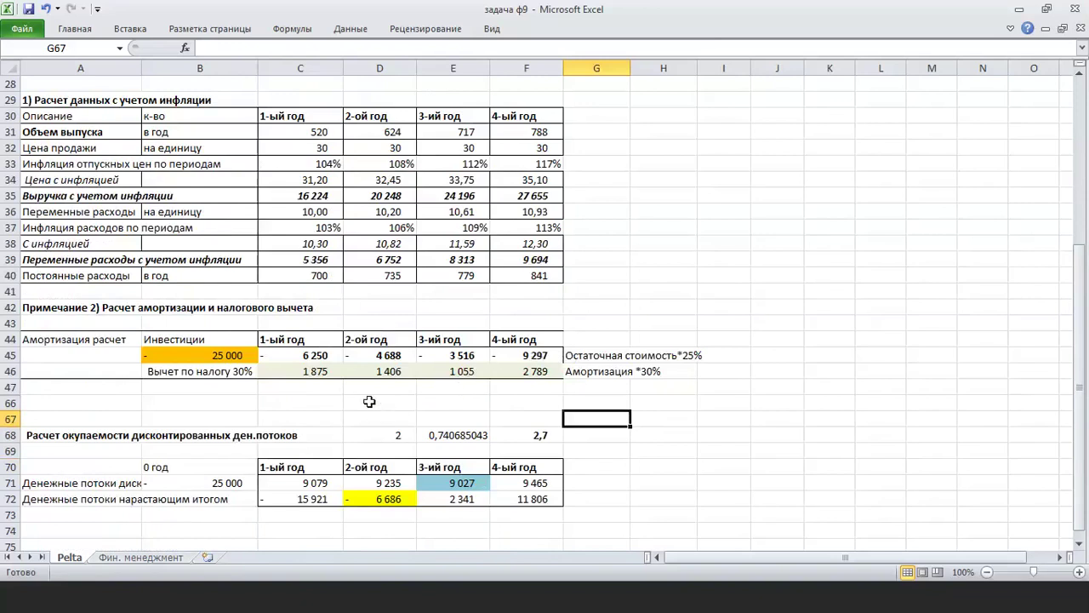
Check the 30% tax deduction formulas for all four years in C46:F46
{"action": "left_click", "coordinate": [328, 373]}
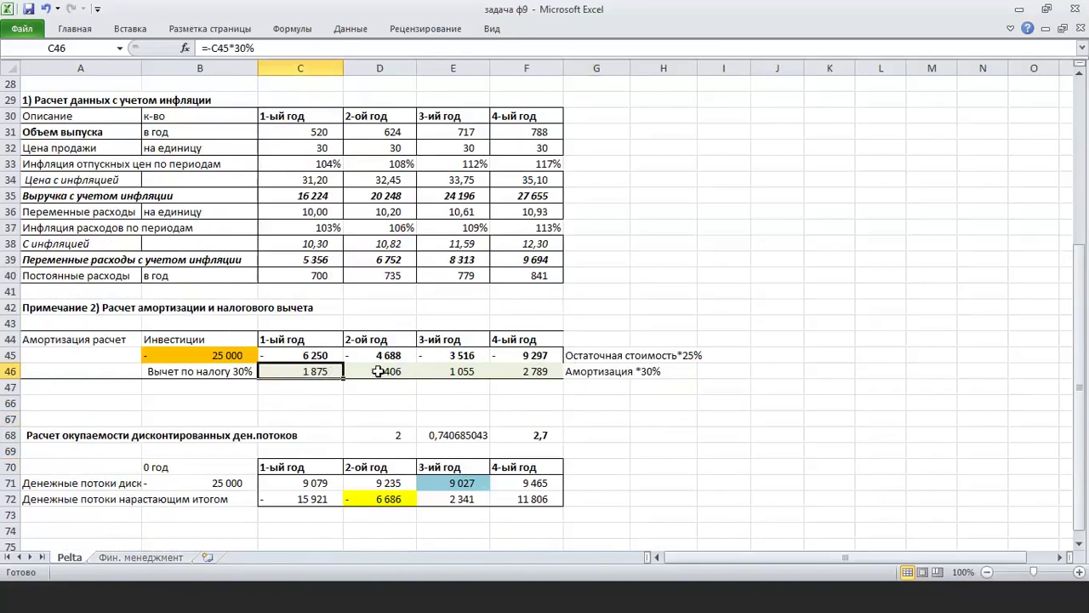
{"action": "left_click", "coordinate": [380, 371]}
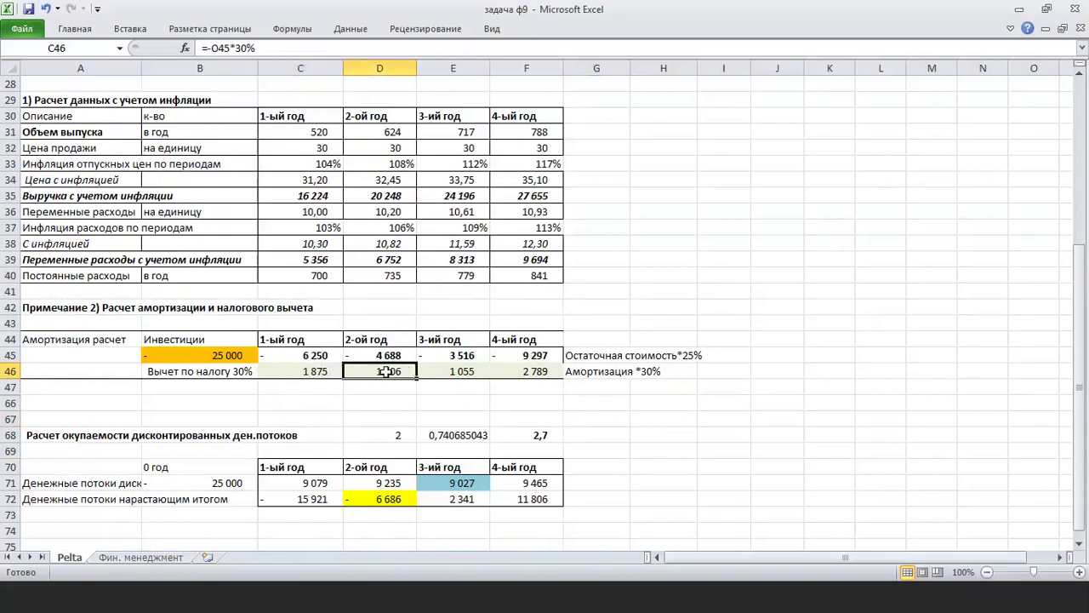
{"action": "left_click", "coordinate": [445, 372]}
{"action": "left_click", "coordinate": [513, 366]}
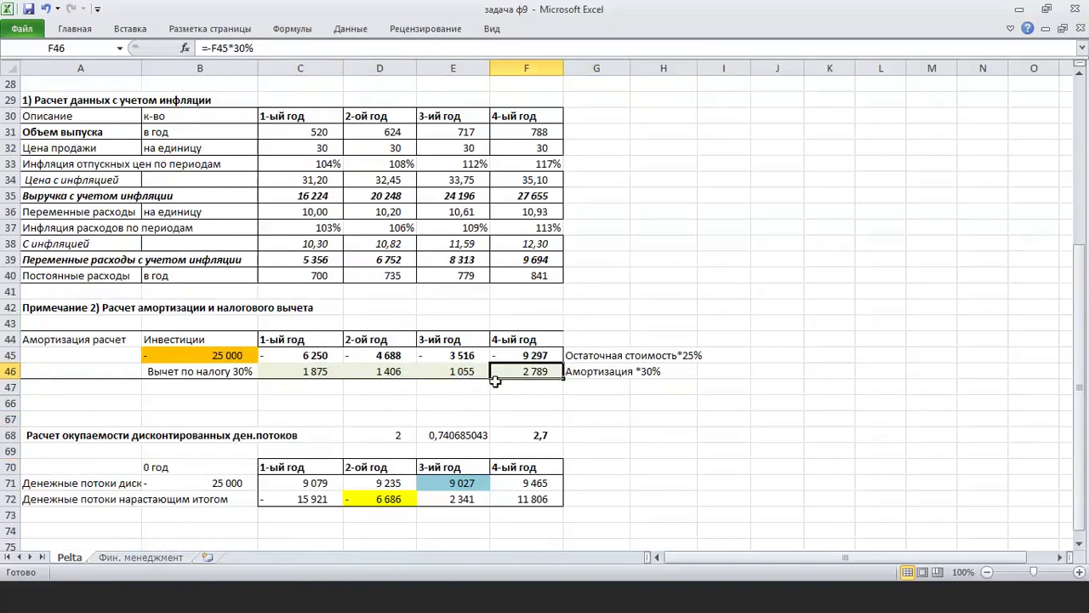
{"action": "left_click", "coordinate": [324, 372]}
{"action": "left_click", "coordinate": [381, 372]}
{"action": "left_click", "coordinate": [468, 372]}
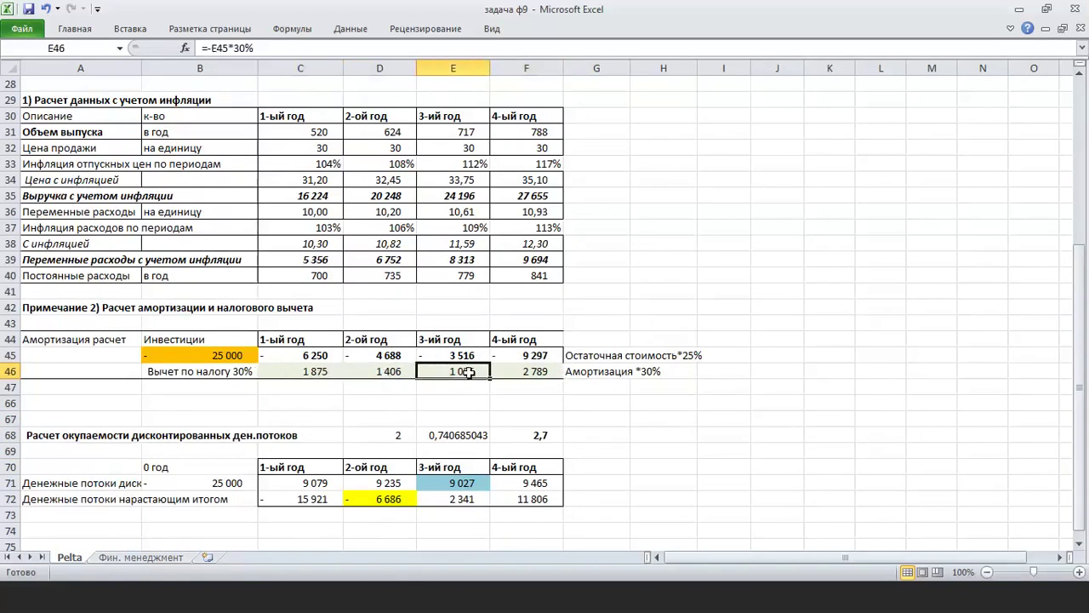
{"action": "left_click", "coordinate": [526, 372]}
Check the net cash flow formulas for years 1 to 5 in C19:G19 of the calculation table
{"action": "scroll", "coordinate": [484, 366], "scroll_direction": "up", "scroll_amount": 2}
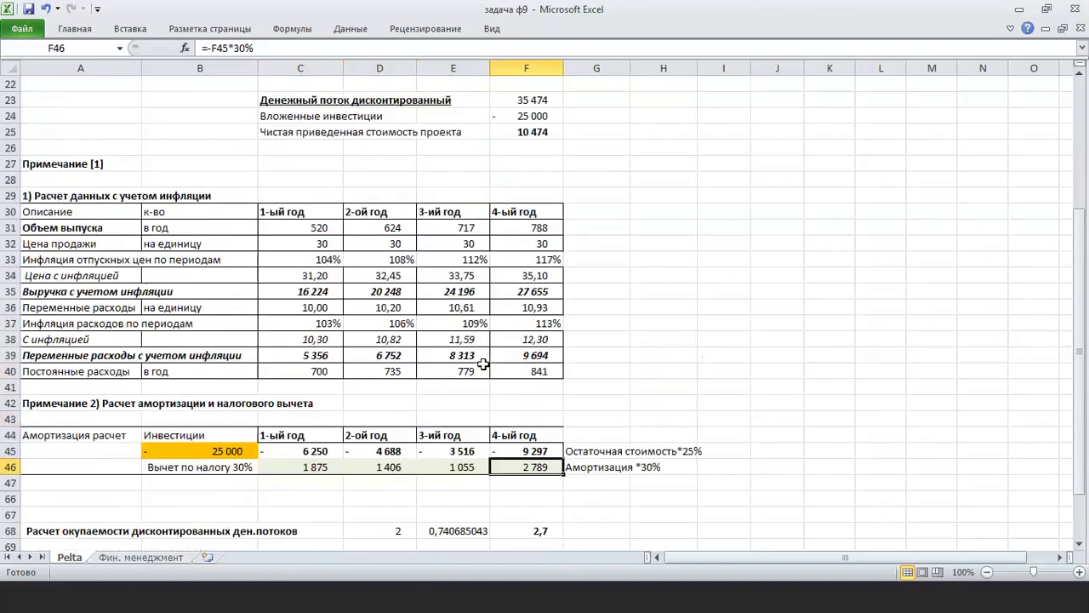
{"action": "scroll", "coordinate": [483, 364], "scroll_direction": "up", "scroll_amount": 3}
{"action": "scroll", "coordinate": [483, 364], "scroll_direction": "up", "scroll_amount": 1}
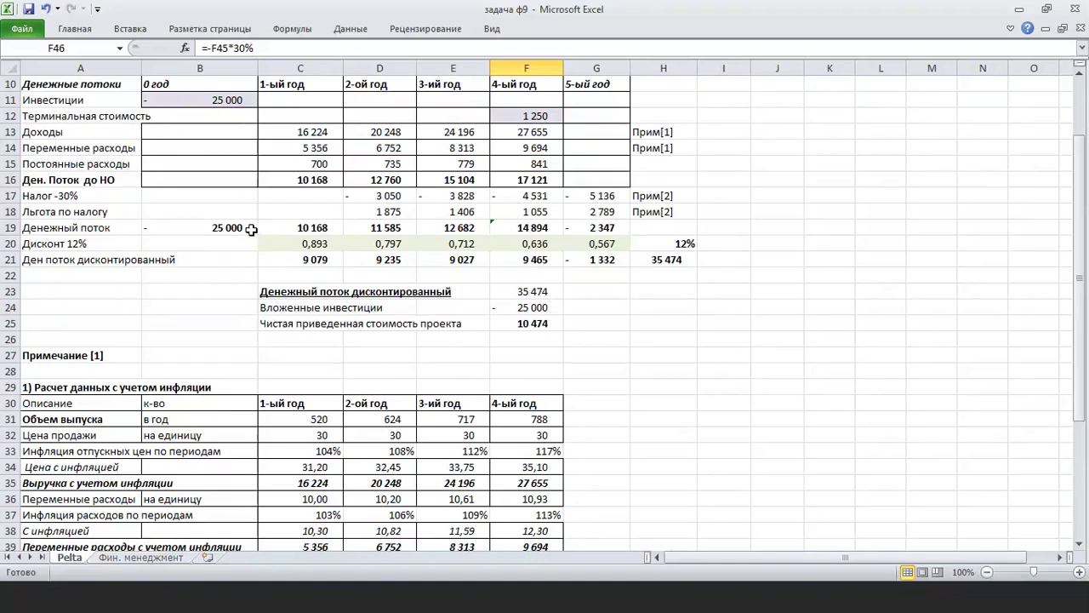
{"action": "left_click", "coordinate": [332, 230]}
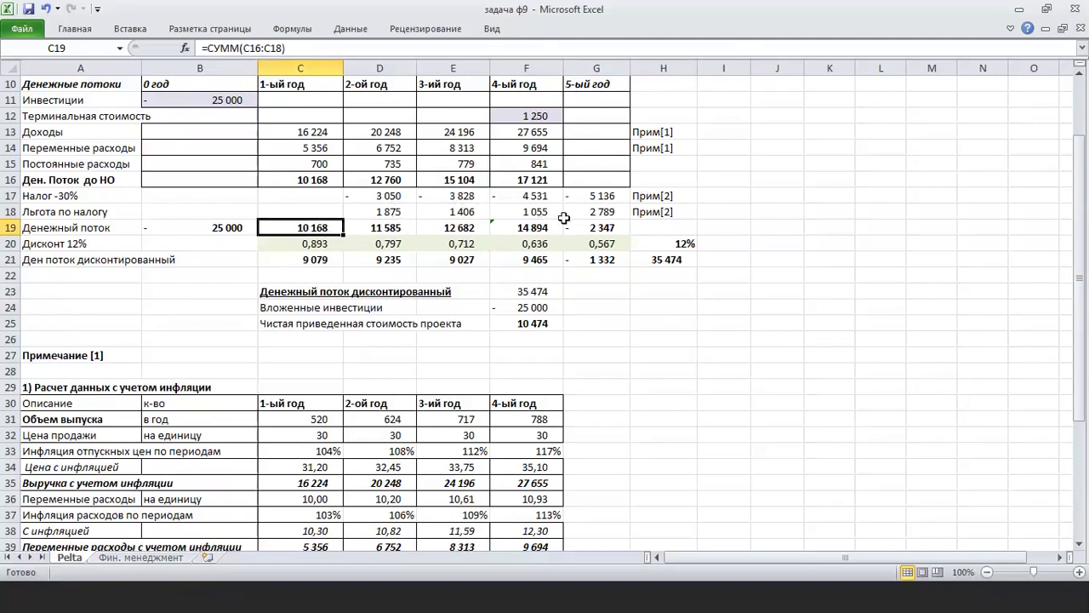
{"action": "left_click", "coordinate": [402, 228]}
{"action": "left_click", "coordinate": [483, 228]}
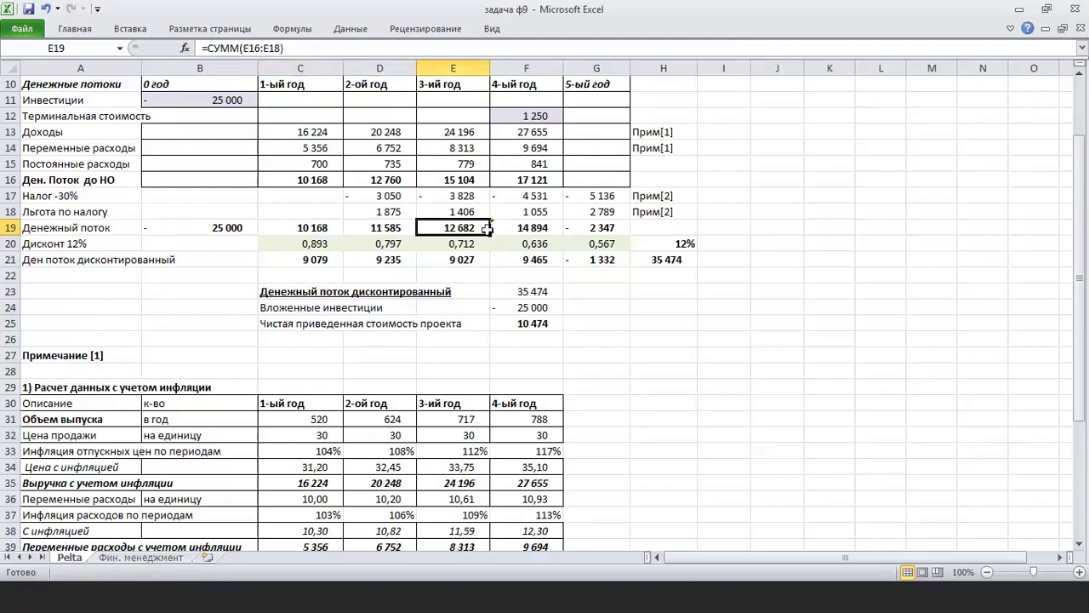
{"action": "left_click", "coordinate": [536, 228]}
{"action": "left_click", "coordinate": [587, 228]}
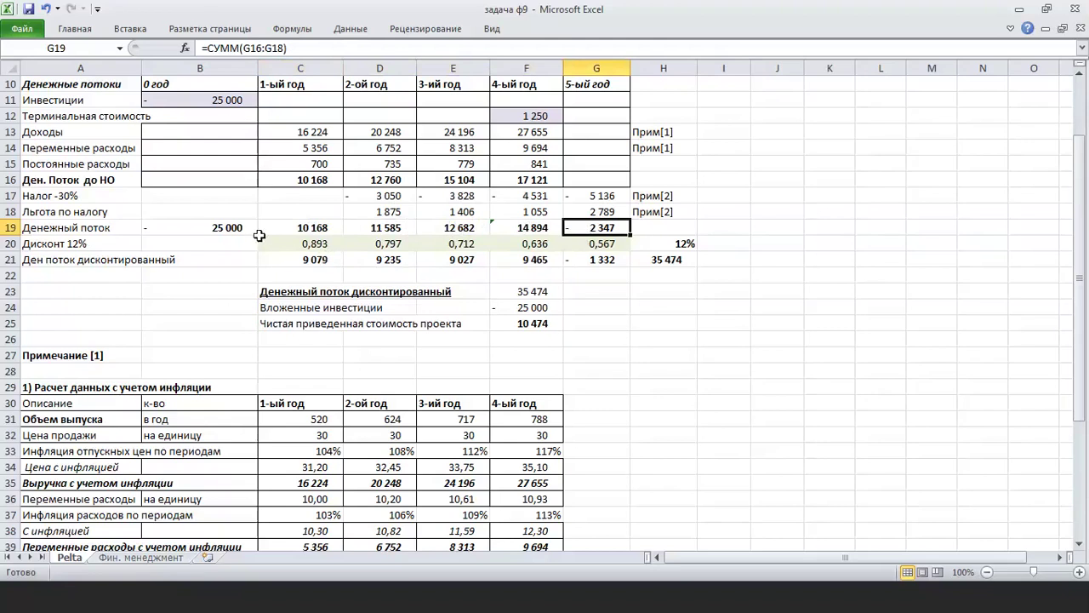
Check the discounted cash flow formulas in C21:G21 and the formula for their total in H21
{"action": "left_click", "coordinate": [324, 260]}
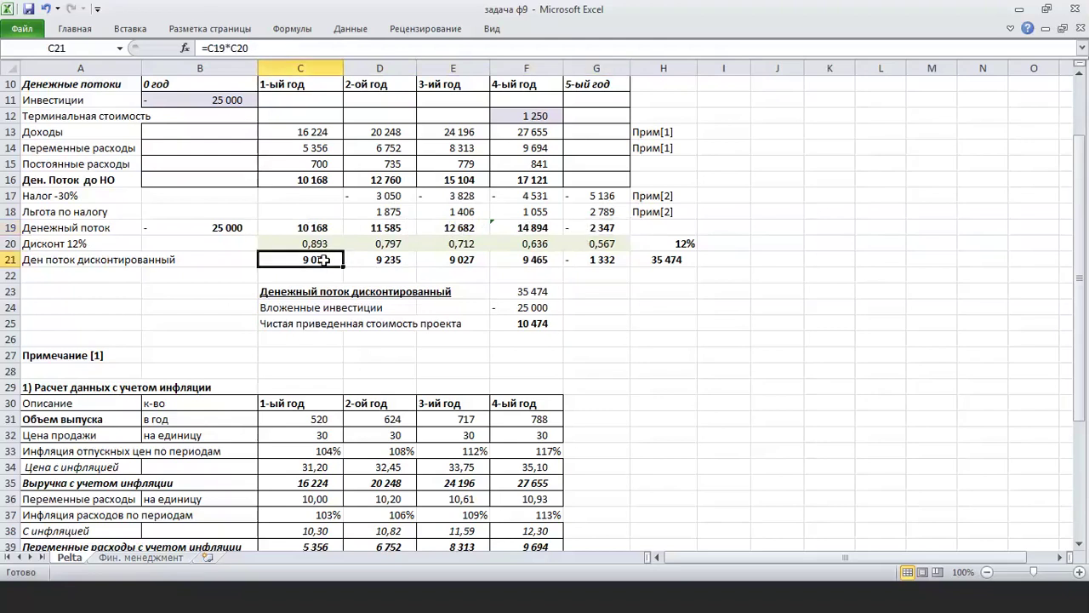
{"action": "left_click", "coordinate": [399, 261]}
{"action": "left_click", "coordinate": [447, 261]}
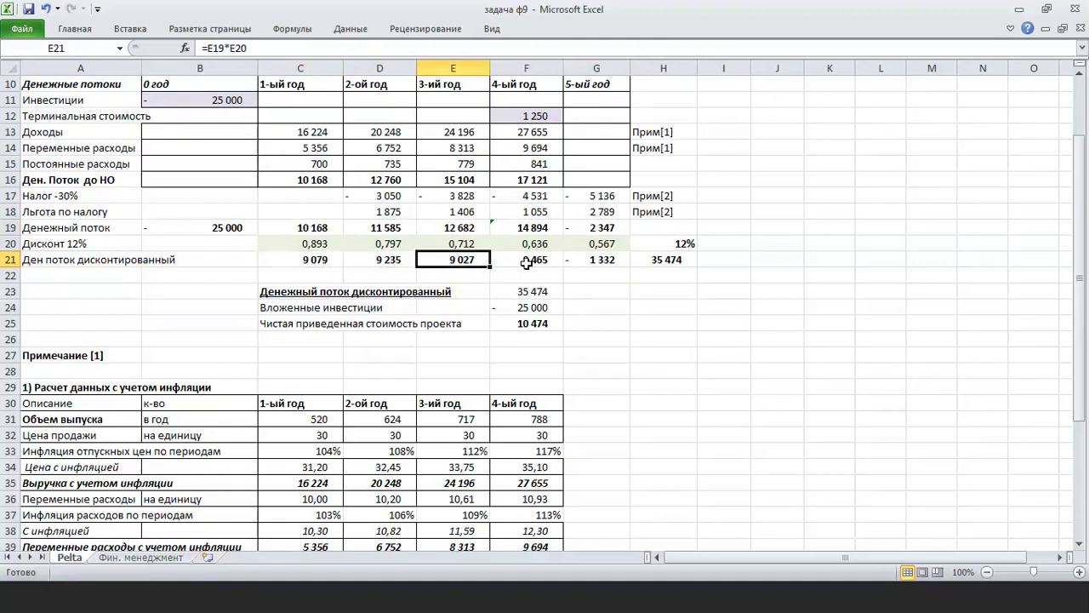
{"action": "left_click", "coordinate": [527, 262]}
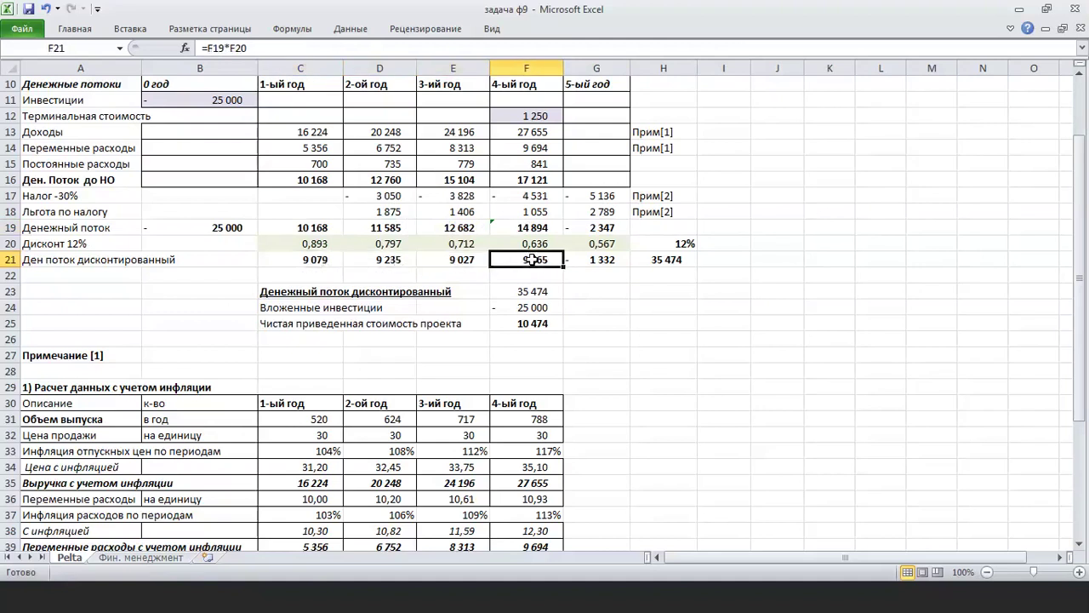
{"action": "left_click", "coordinate": [605, 262]}
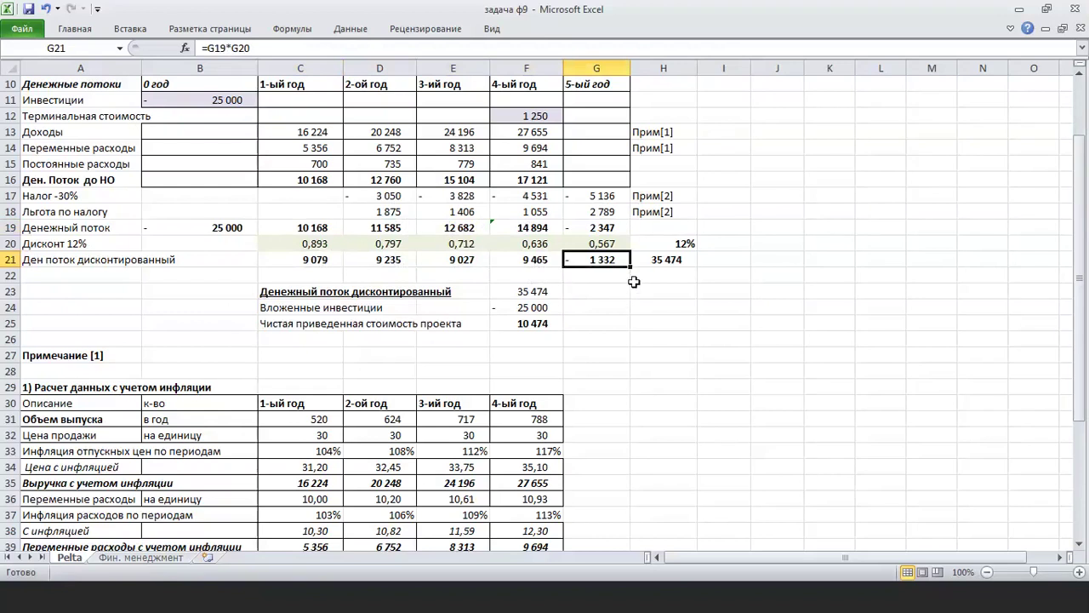
{"action": "left_click", "coordinate": [671, 261]}
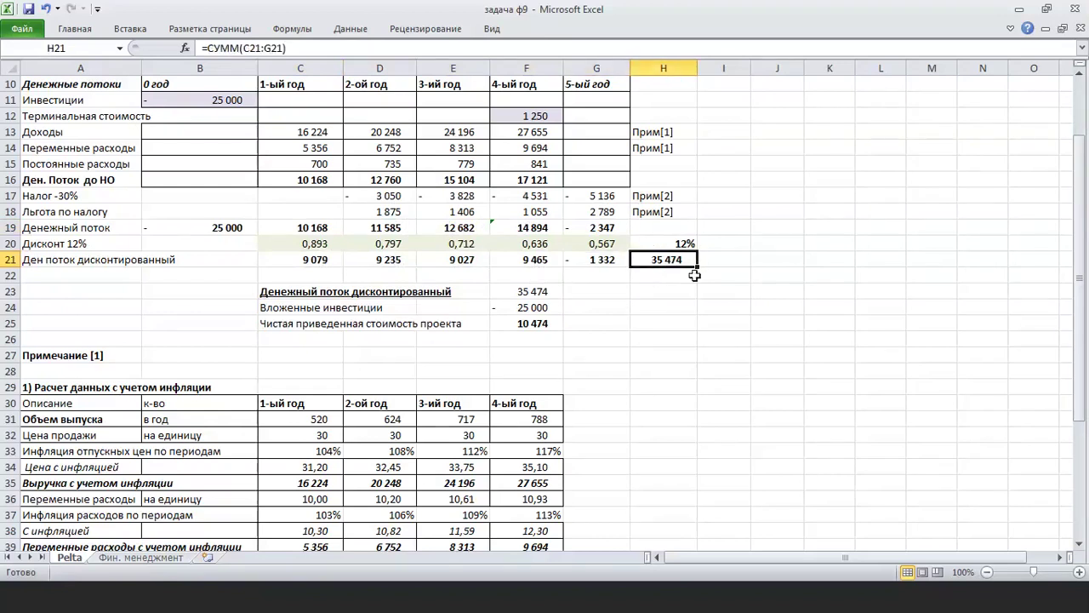
{"action": "left_click", "coordinate": [336, 52]}
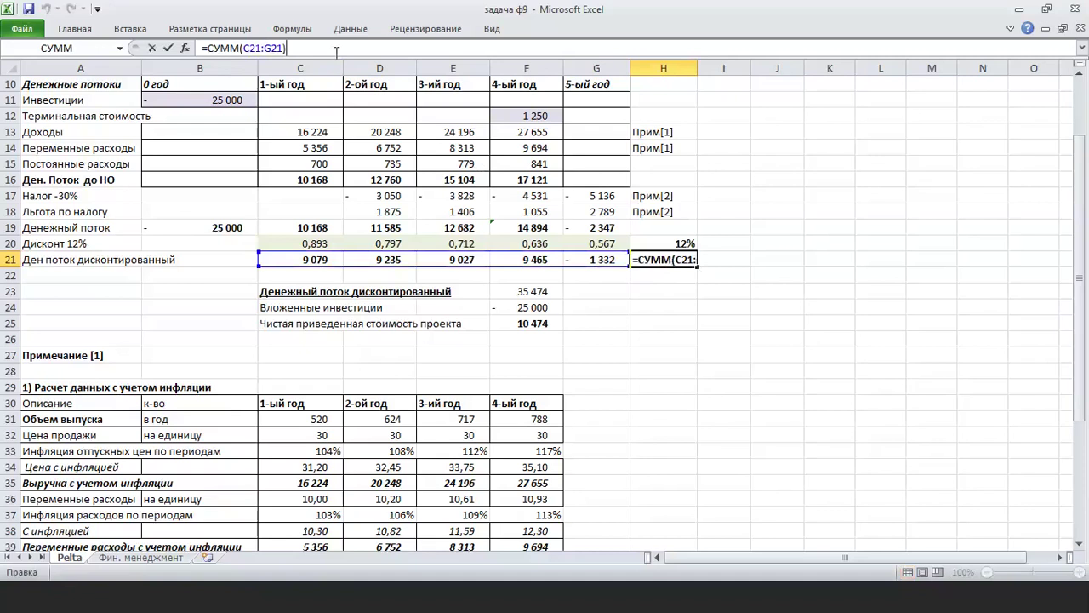
{"action": "key", "text": "Return"}
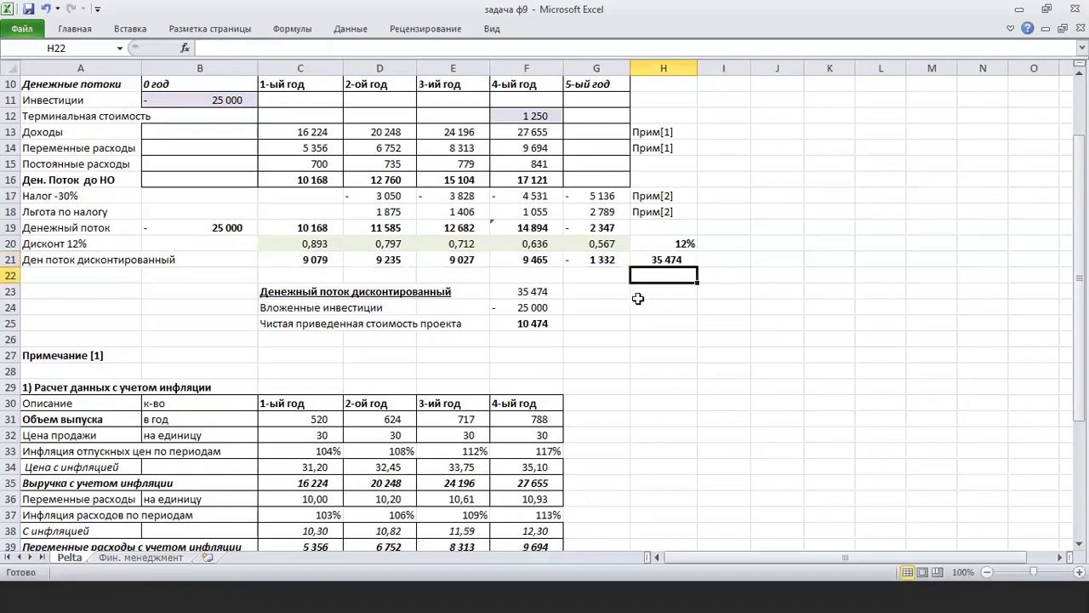
Check the formulas for the total discounted cash flow, invested capital and net present value in F23:F25
{"action": "left_click", "coordinate": [549, 296]}
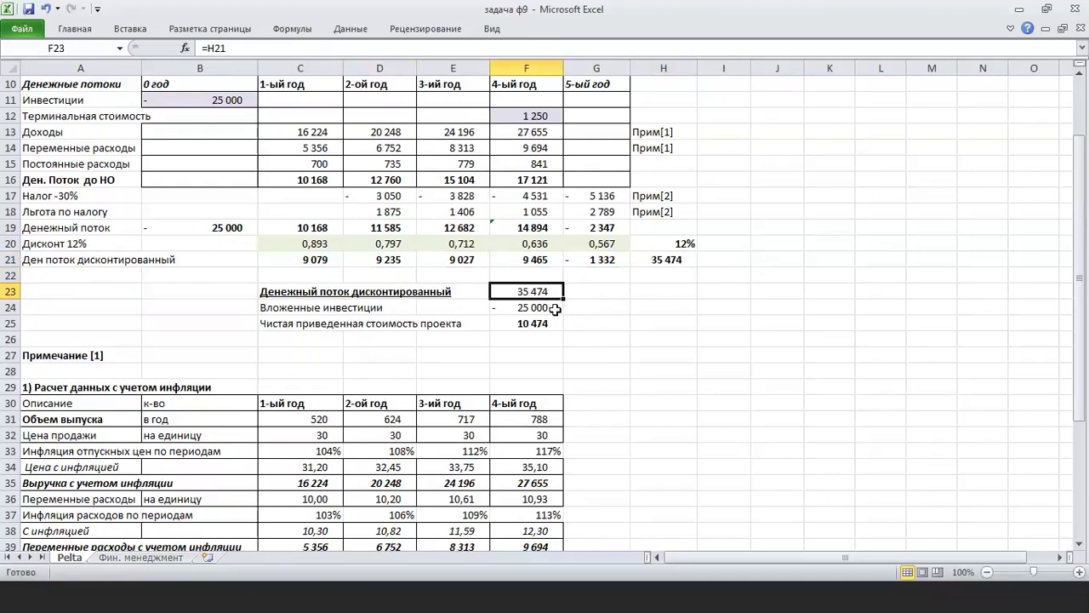
{"action": "left_click", "coordinate": [553, 309]}
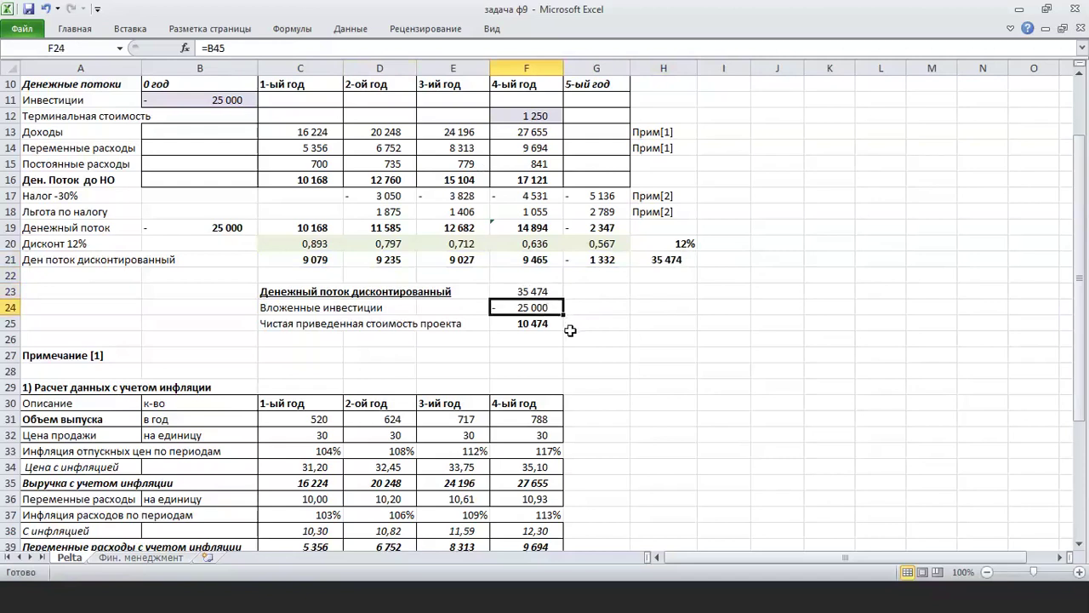
{"action": "left_click", "coordinate": [550, 324]}
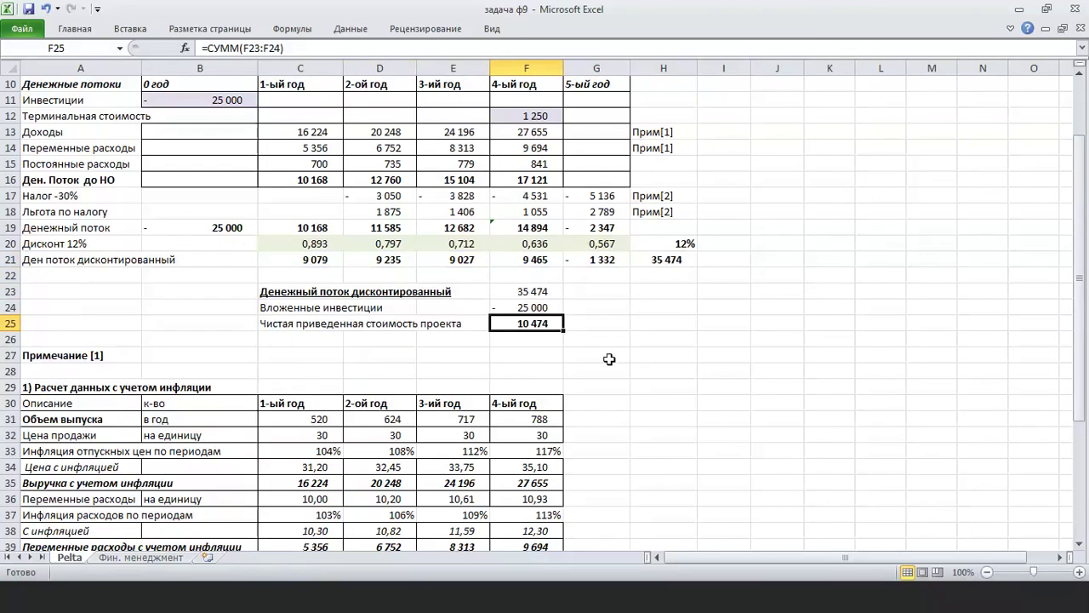
Check the discounted cash flow reference in C71 and the cumulative cash flow formulas in C72:F72 of the payback table
{"action": "scroll", "coordinate": [609, 359], "scroll_direction": "down", "scroll_amount": 1}
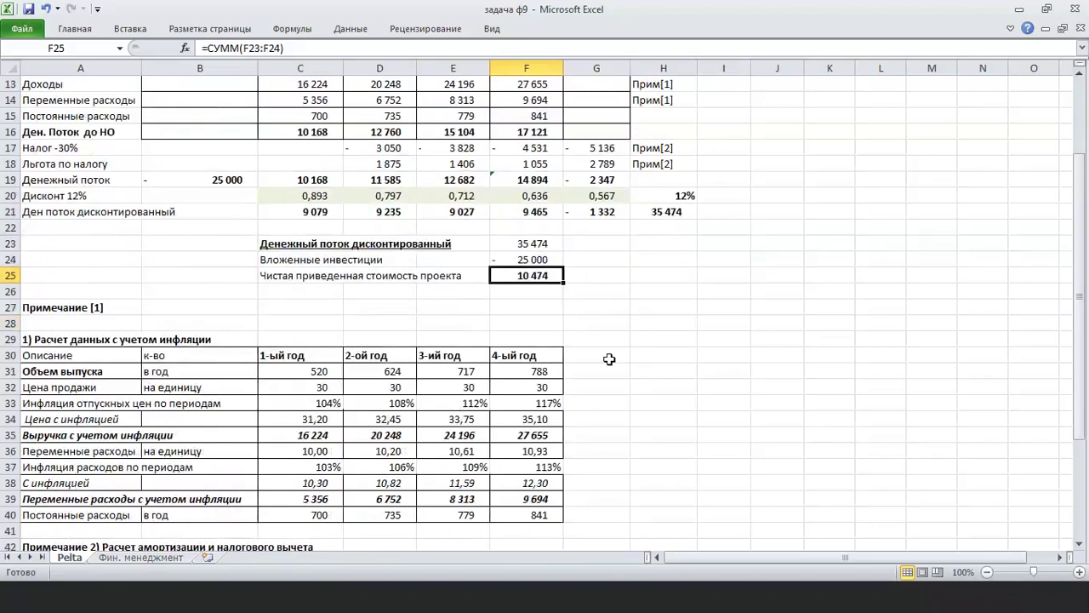
{"action": "scroll", "coordinate": [609, 359], "scroll_direction": "down", "scroll_amount": 2}
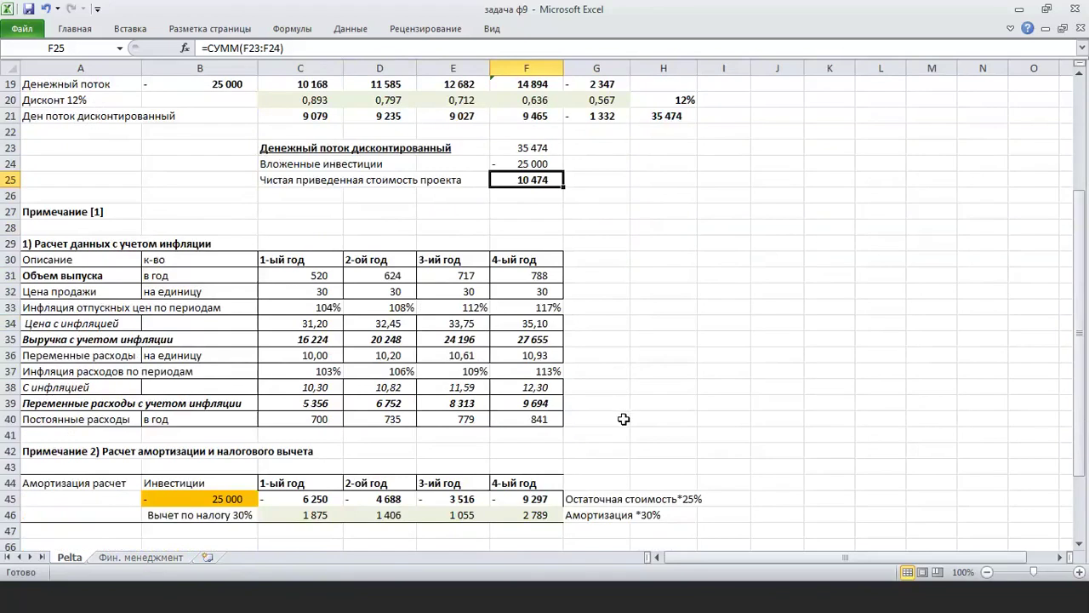
{"action": "scroll", "coordinate": [624, 419], "scroll_direction": "down", "scroll_amount": 2}
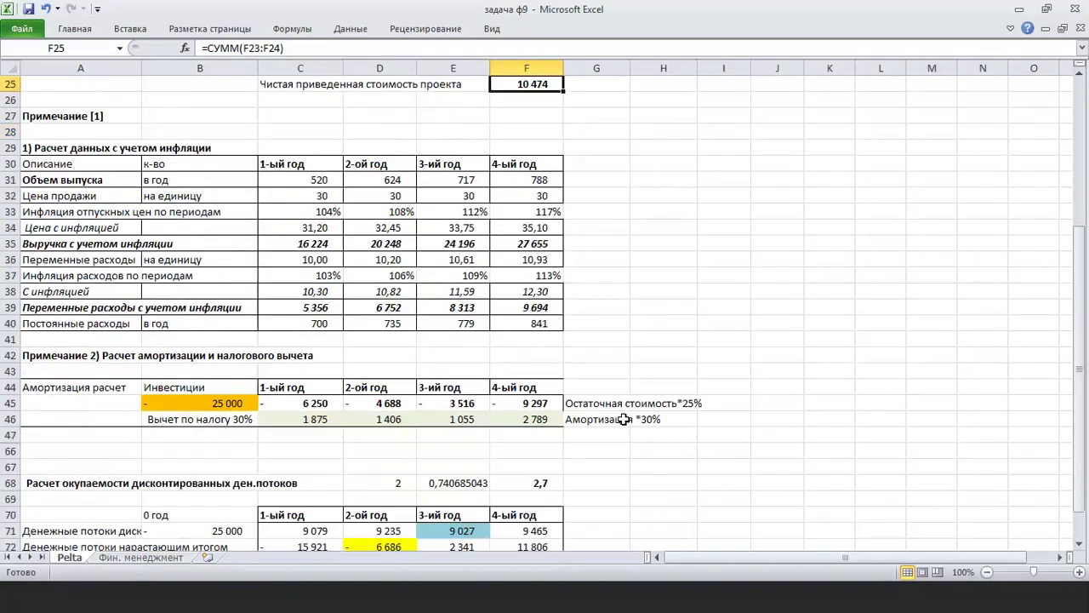
{"action": "scroll", "coordinate": [624, 419], "scroll_direction": "down", "scroll_amount": 1}
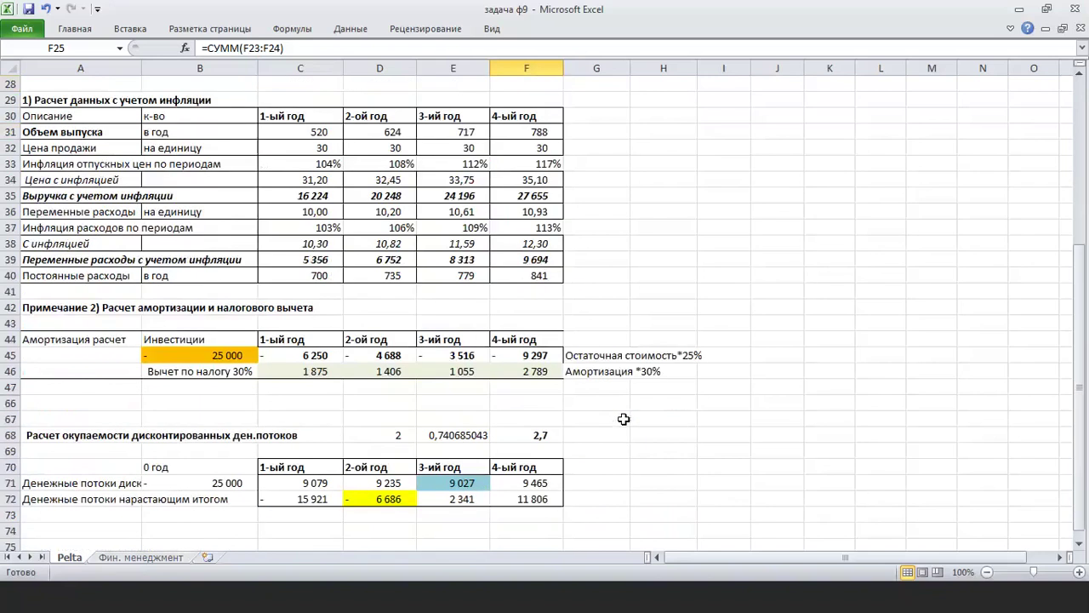
{"action": "scroll", "coordinate": [623, 418], "scroll_direction": "down", "scroll_amount": 2}
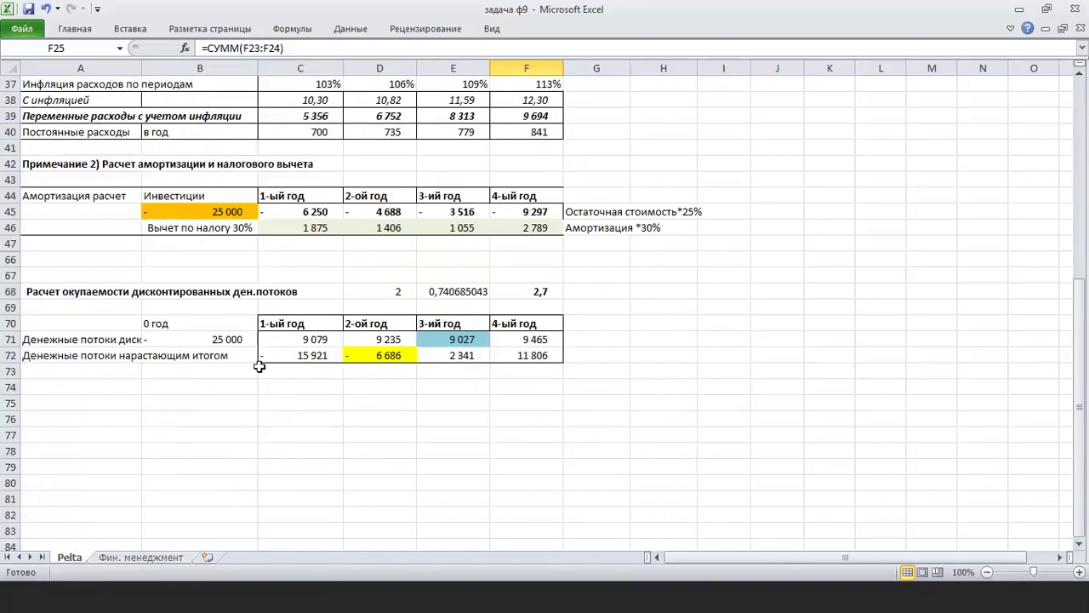
{"action": "left_click", "coordinate": [295, 357]}
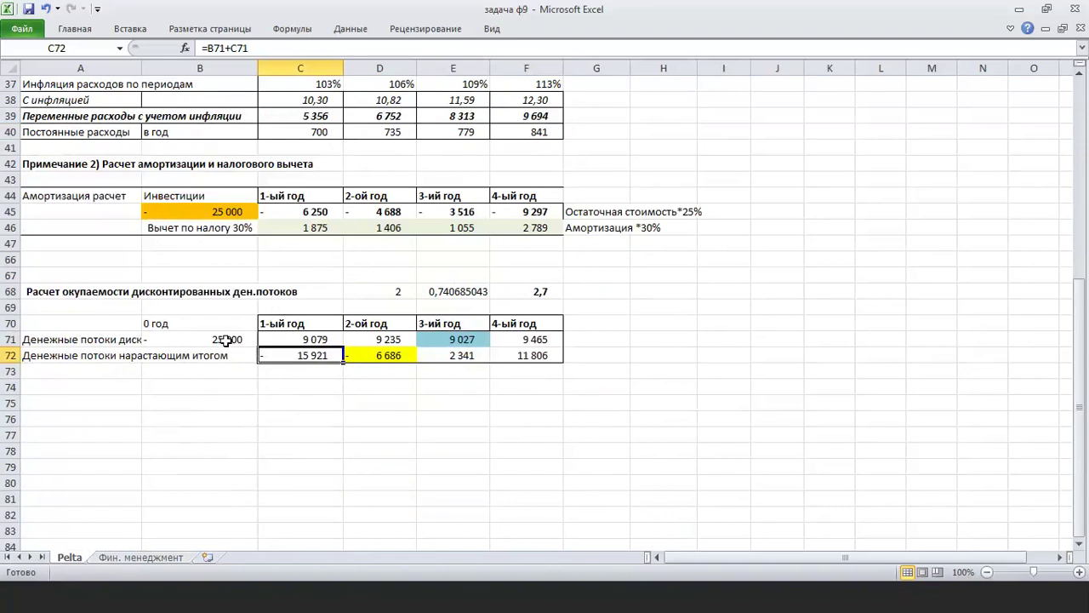
{"action": "left_click", "coordinate": [297, 341]}
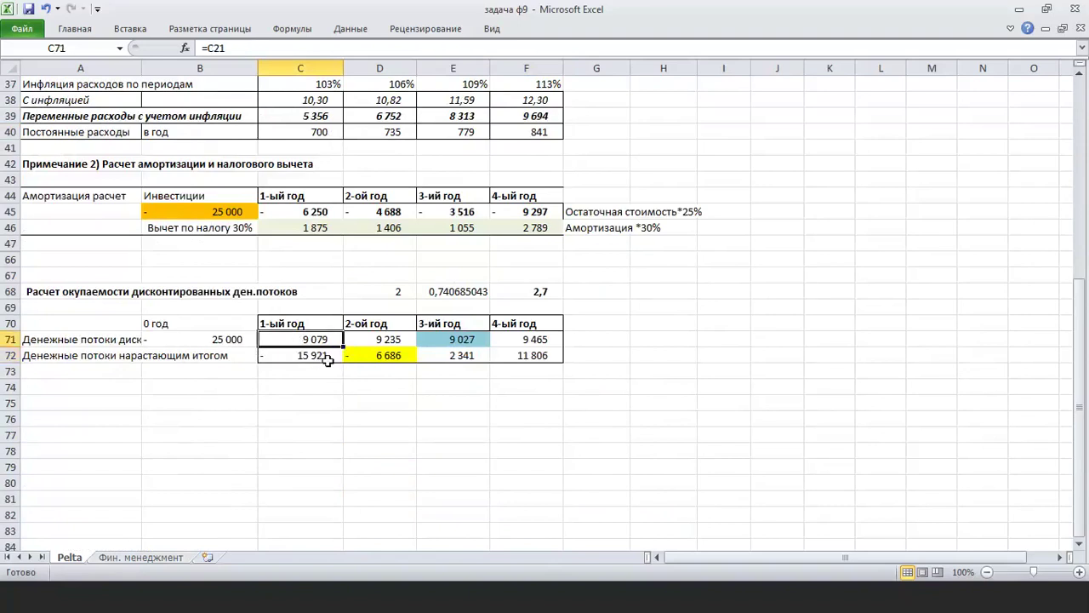
{"action": "left_click", "coordinate": [326, 355]}
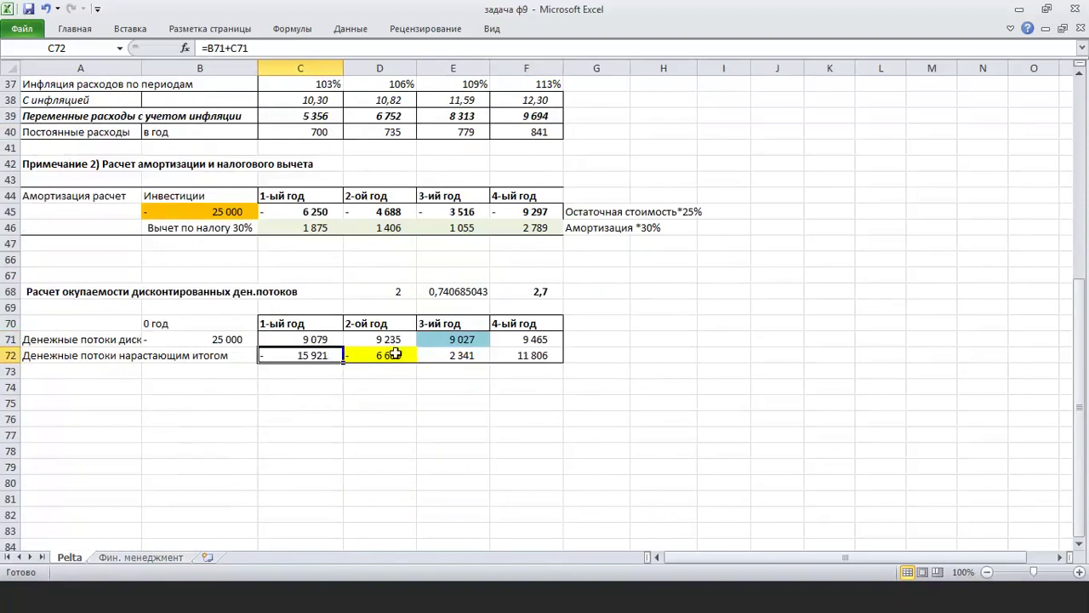
{"action": "left_click", "coordinate": [393, 356]}
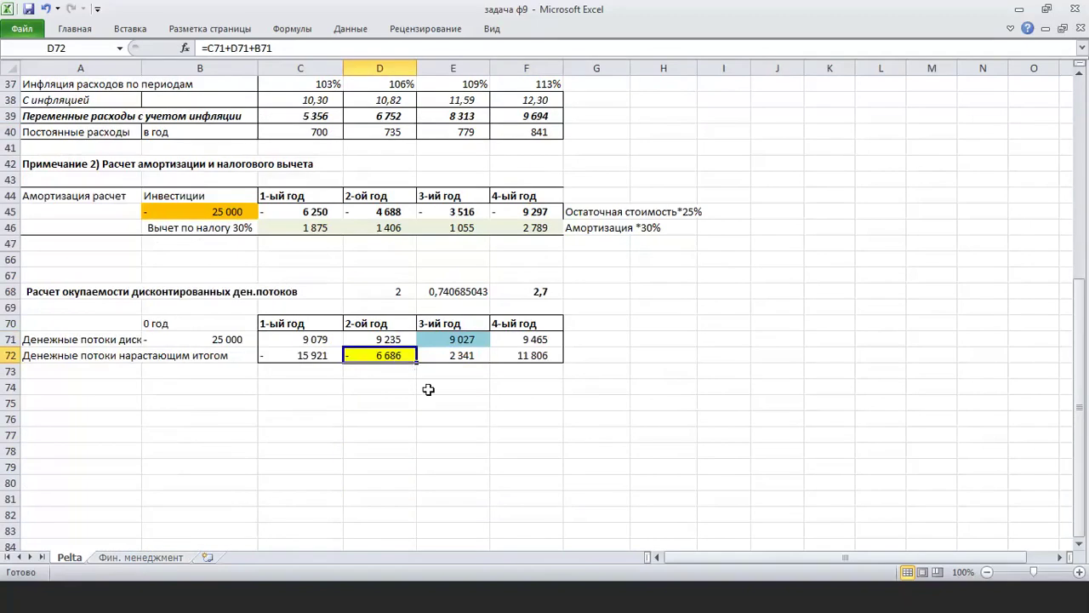
{"action": "left_click", "coordinate": [473, 357]}
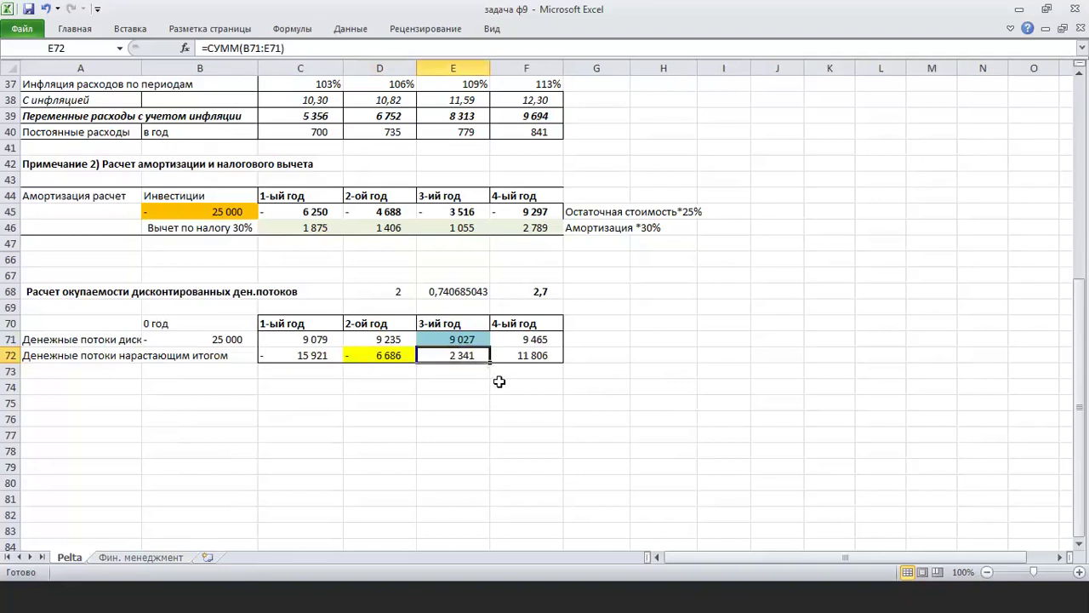
{"action": "left_click", "coordinate": [545, 361]}
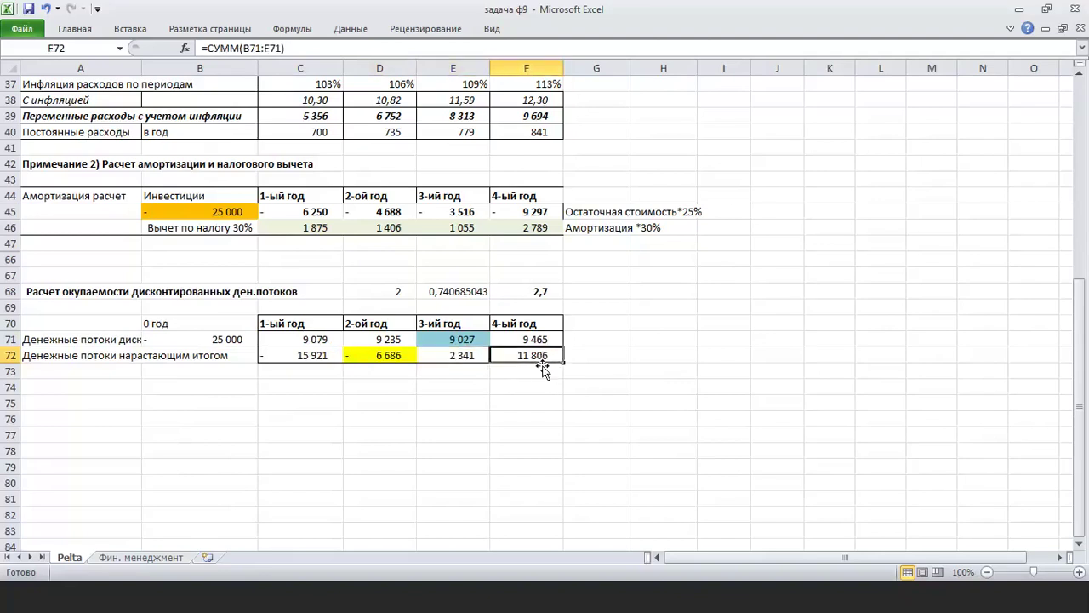
{"action": "left_click", "coordinate": [529, 389]}
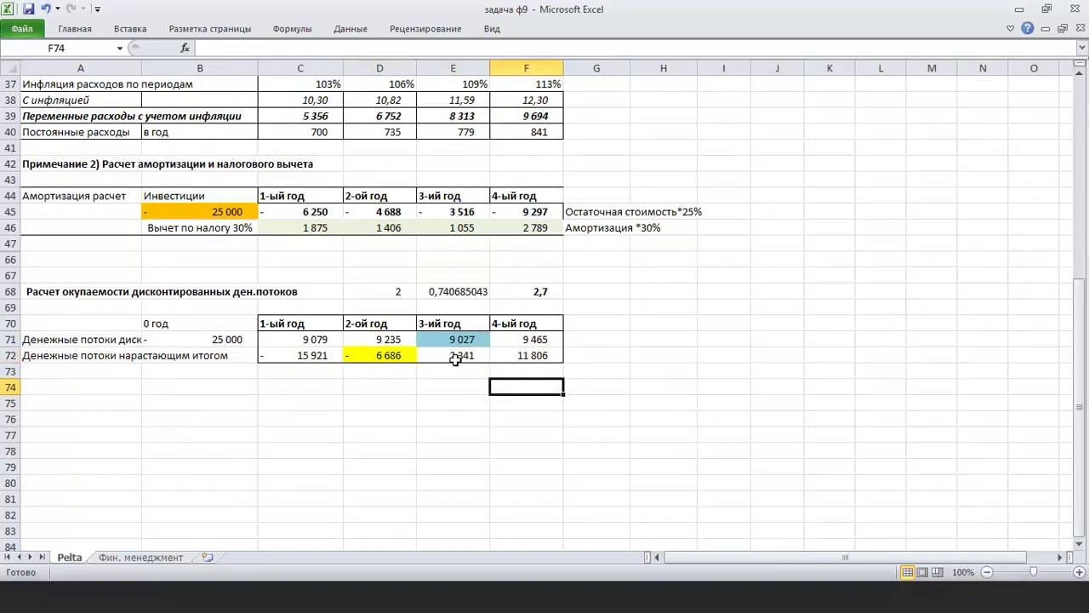
Check the whole-year entry in D68 and inspect the partial-year formula =-D72/E71 in E68, re-entering it as is
{"action": "left_click", "coordinate": [398, 294]}
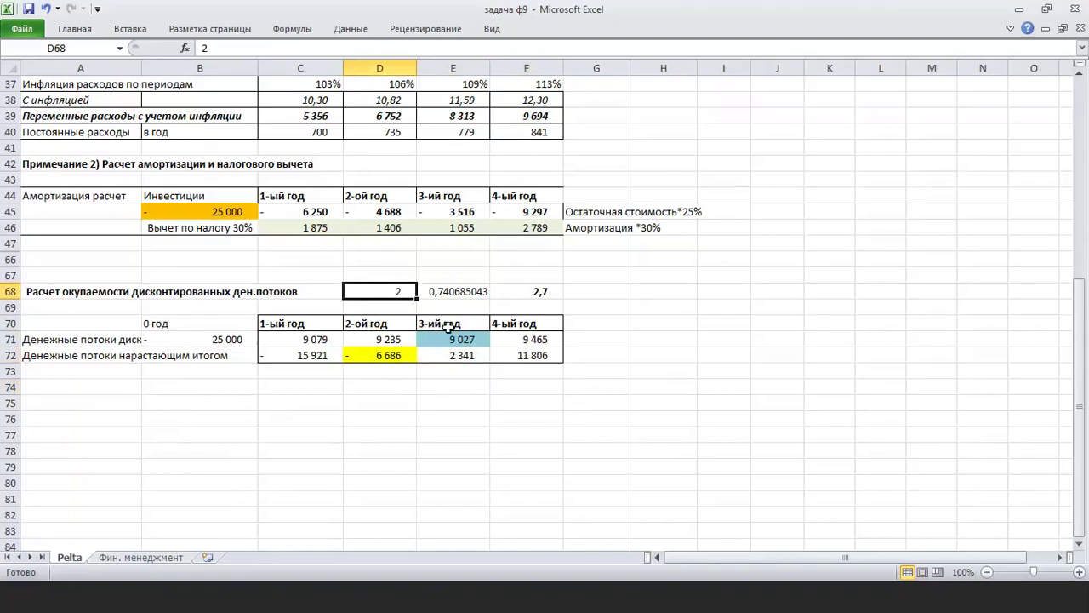
{"action": "left_click", "coordinate": [481, 293]}
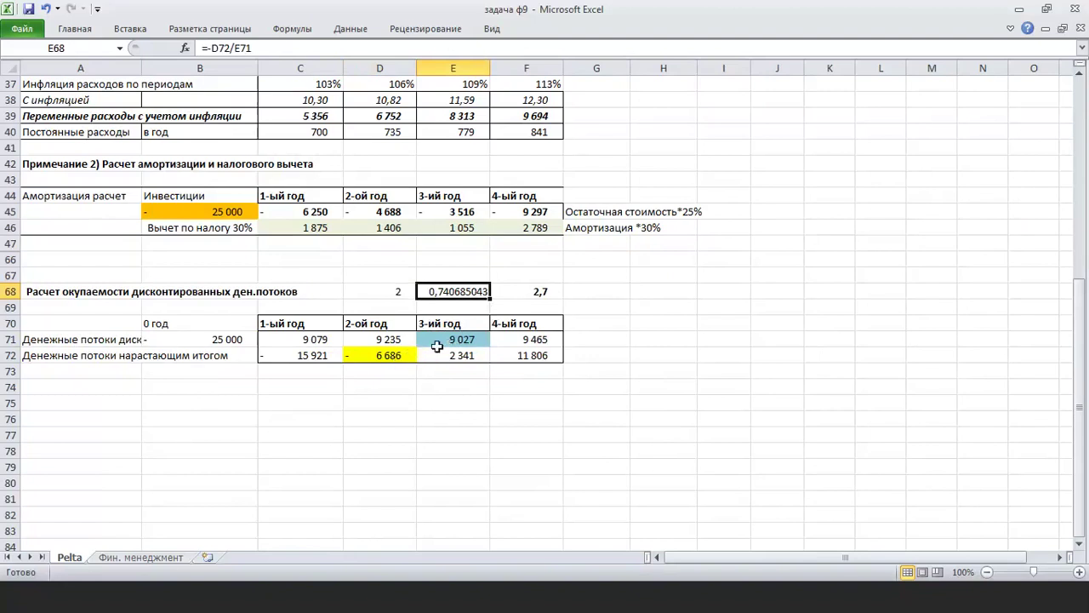
{"action": "left_click", "coordinate": [266, 48]}
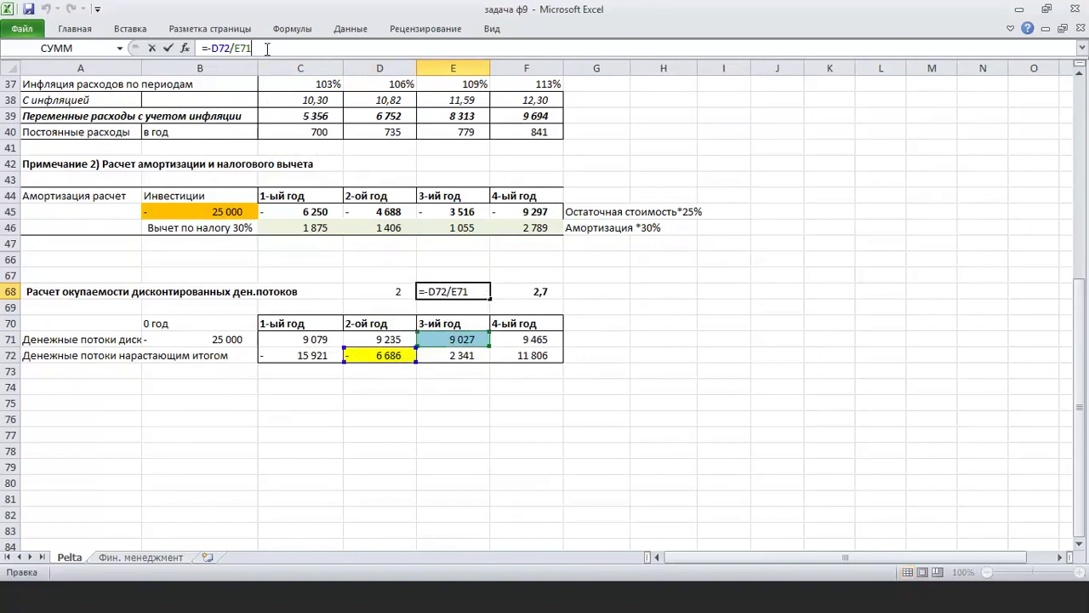
{"action": "key", "text": "F2"}
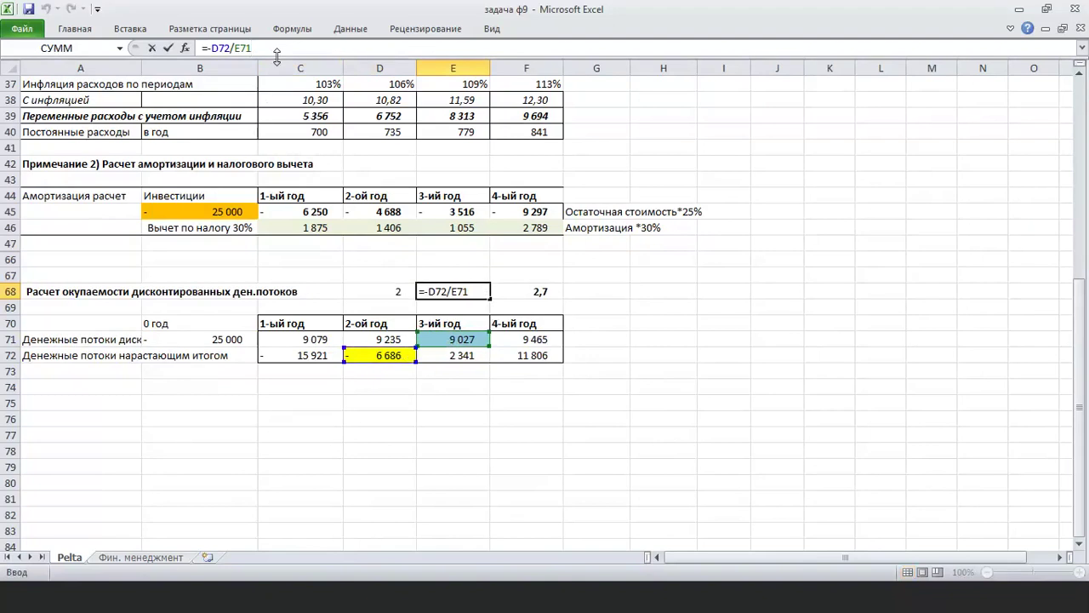
{"action": "key", "text": "Return"}
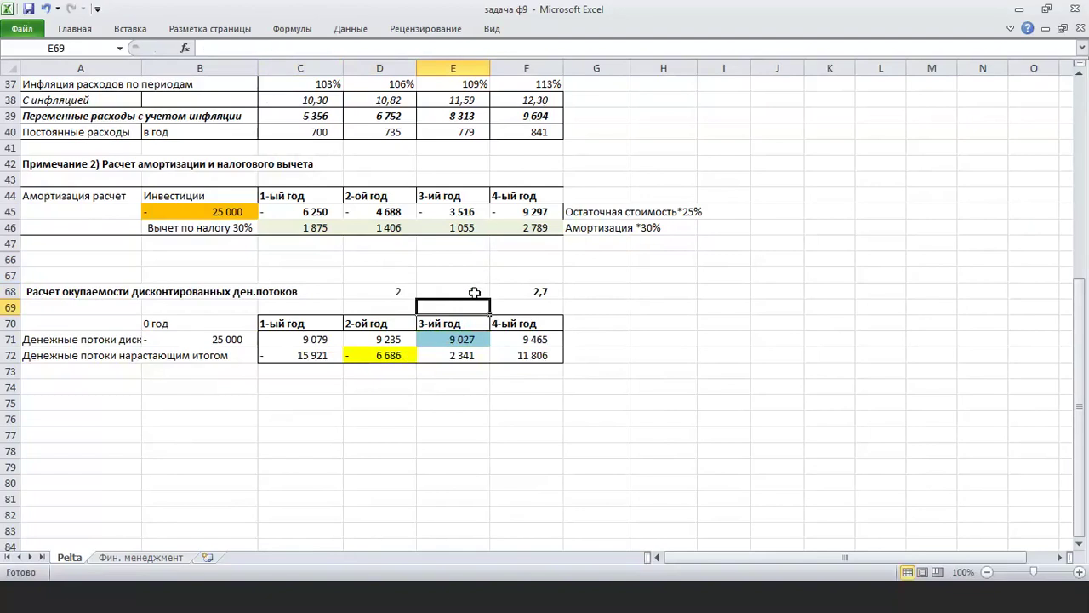
Format the partial-year payback value in E68 to two decimal places, keeping the Финансовый number format
{"action": "left_click", "coordinate": [474, 292]}
{"action": "right_click", "coordinate": [474, 292]}
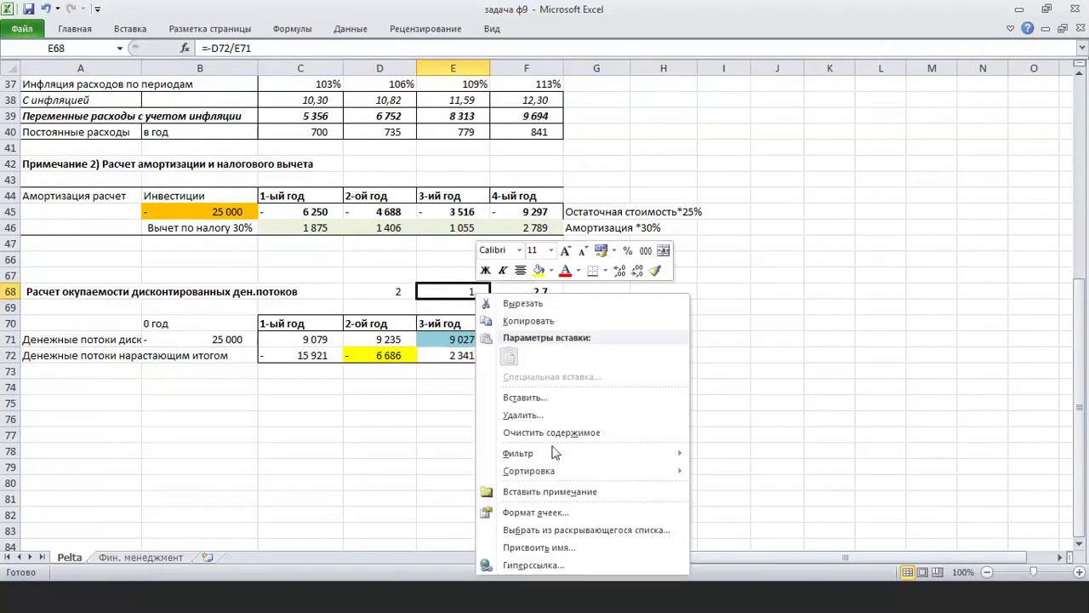
{"action": "left_click", "coordinate": [558, 509]}
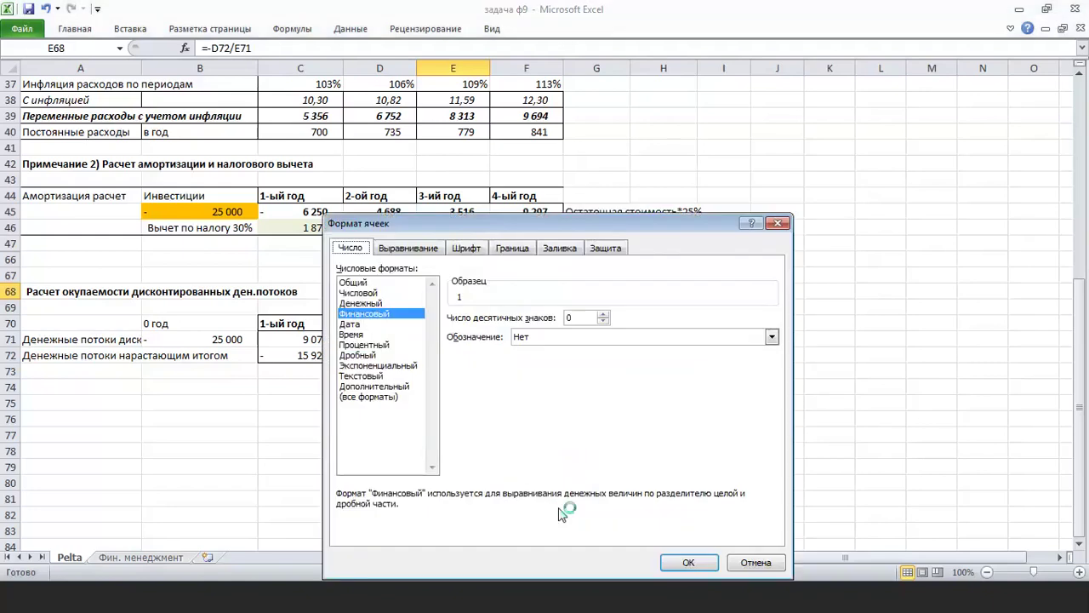
{"action": "left_click", "coordinate": [603, 314]}
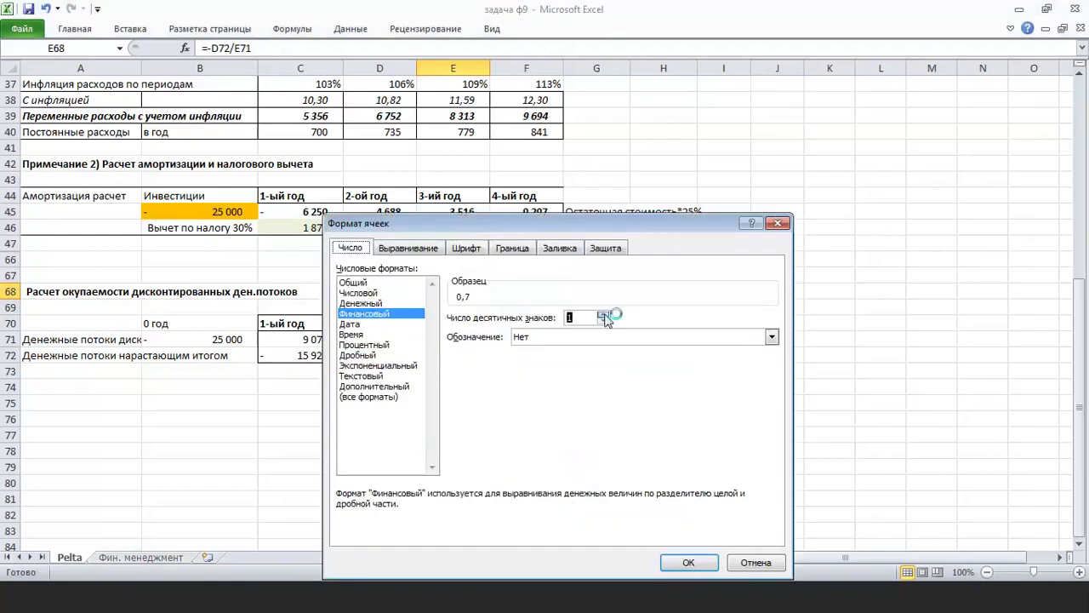
{"action": "left_click", "coordinate": [604, 314]}
{"action": "left_click", "coordinate": [705, 563]}
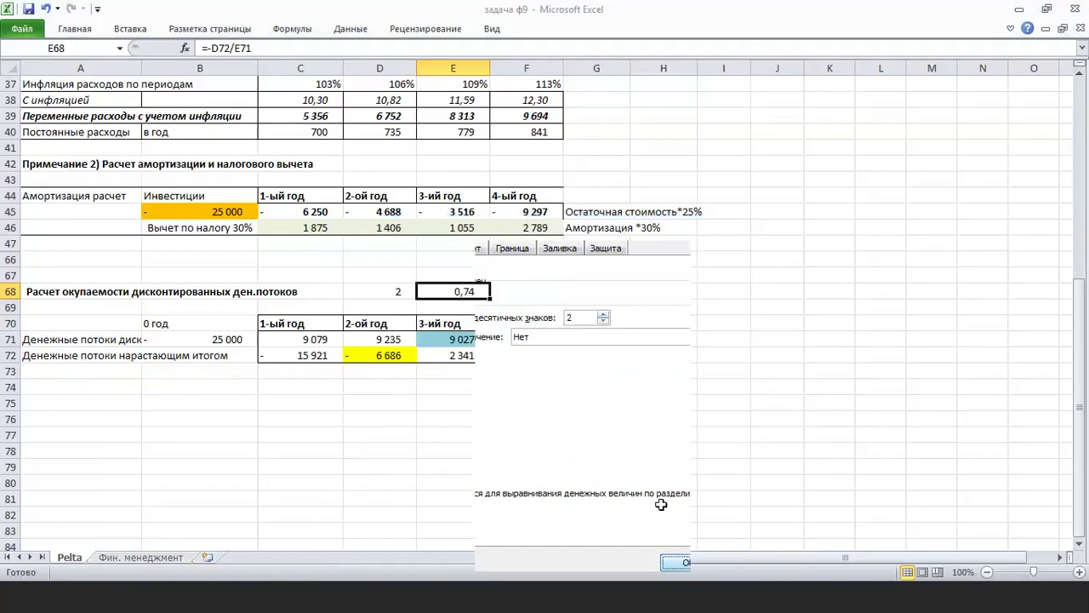
{"action": "left_click", "coordinate": [644, 421]}
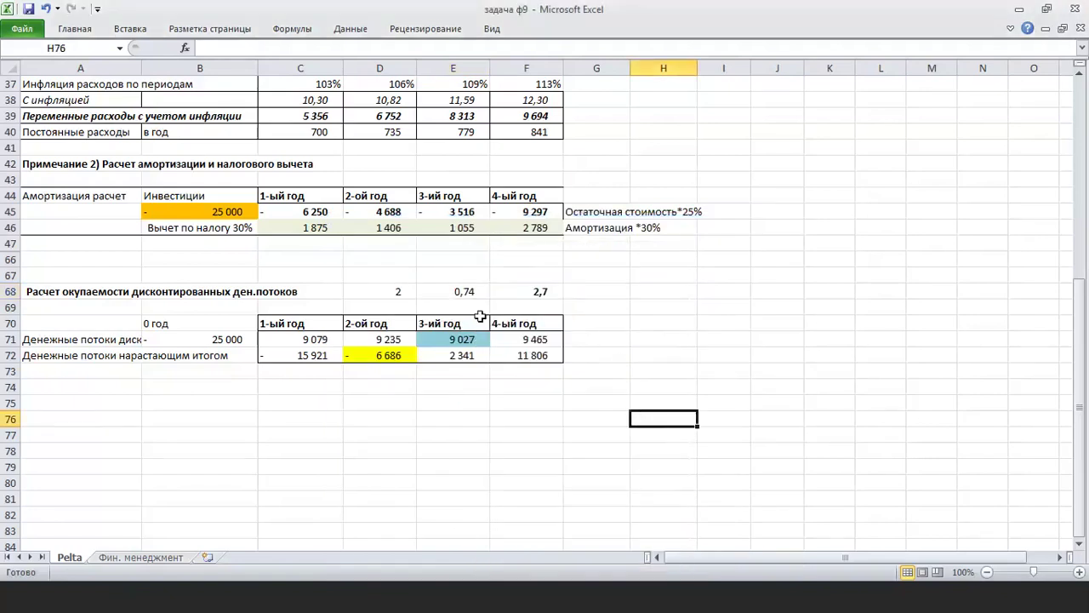
Check the formula for the total discounted payback period in F68 and return to the calculations above it
{"action": "left_click", "coordinate": [548, 293]}
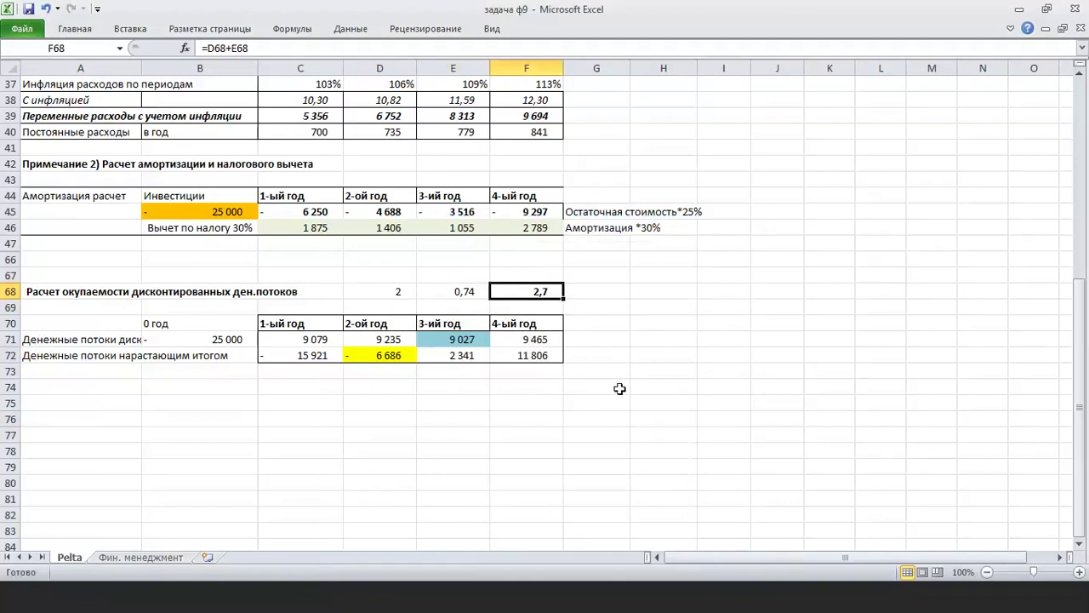
{"action": "scroll", "coordinate": [611, 398], "scroll_direction": "up", "scroll_amount": 6}
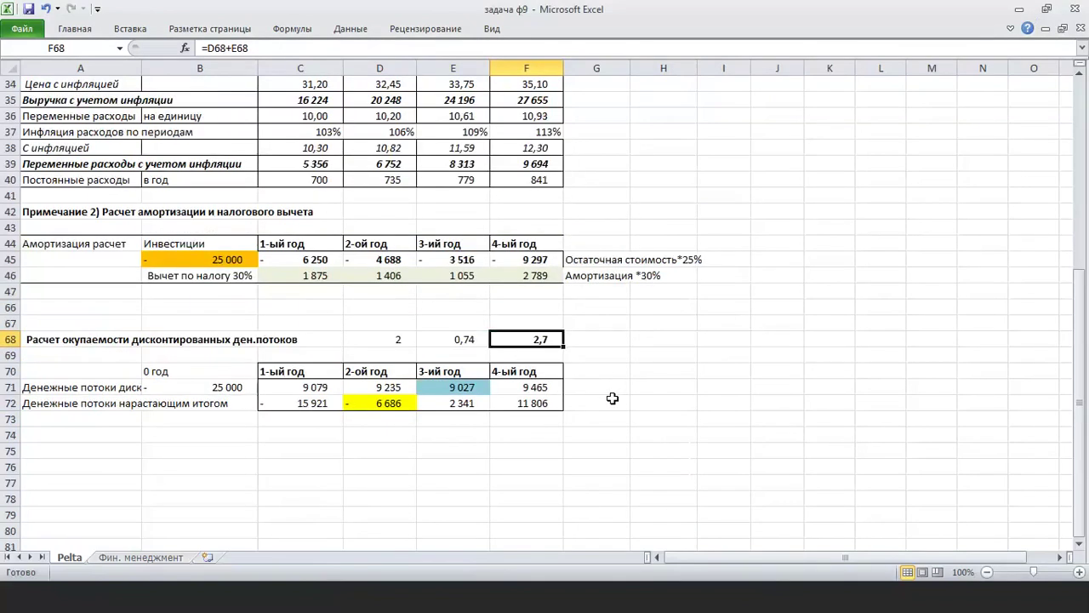
{"action": "scroll", "coordinate": [611, 399], "scroll_direction": "up", "scroll_amount": 6}
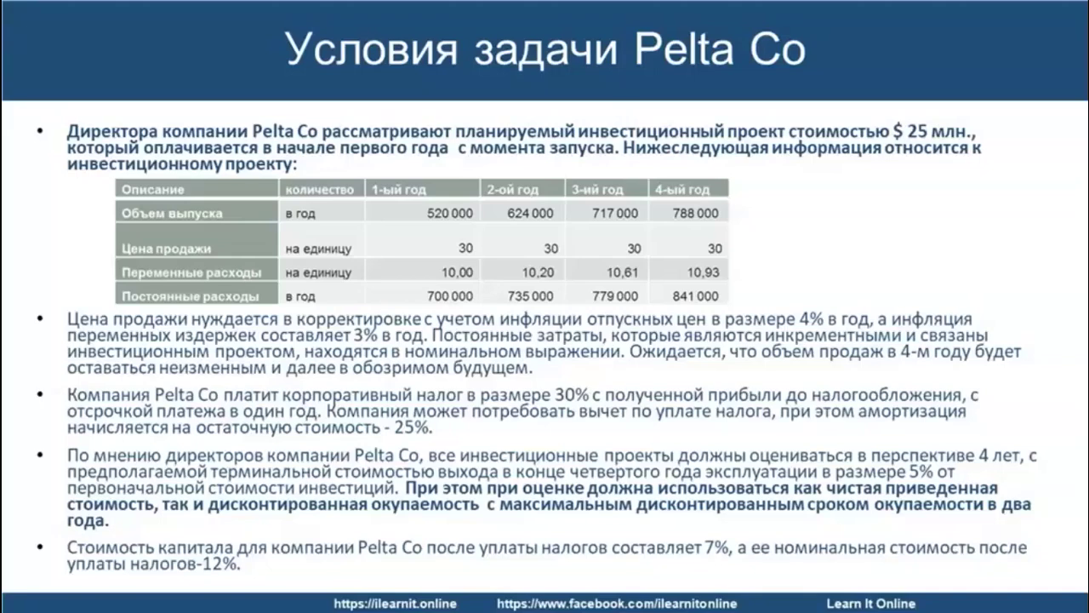
{"action": "key", "text": "Right"}
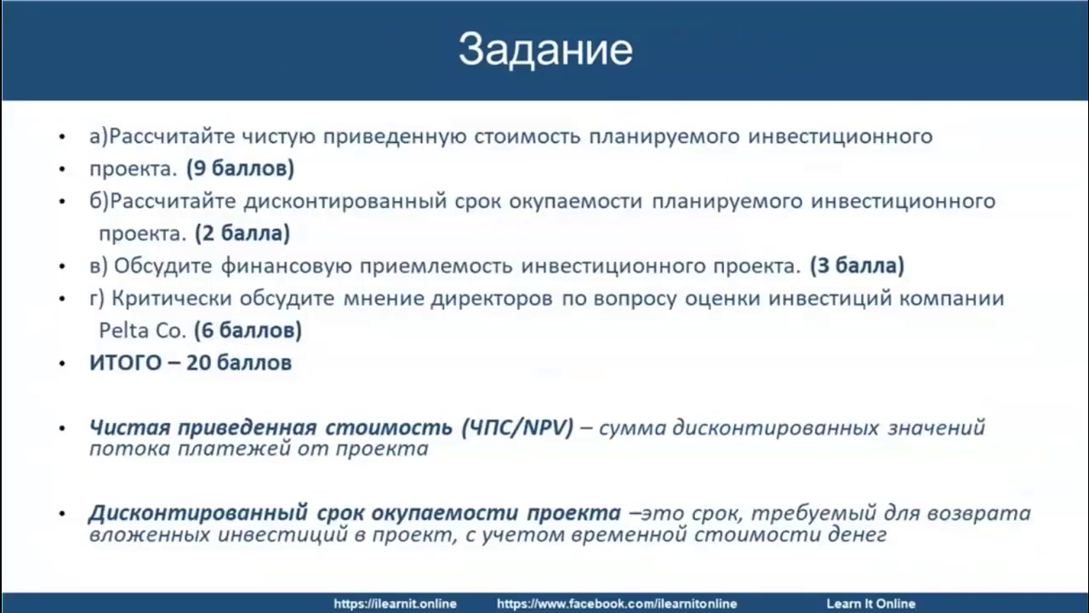